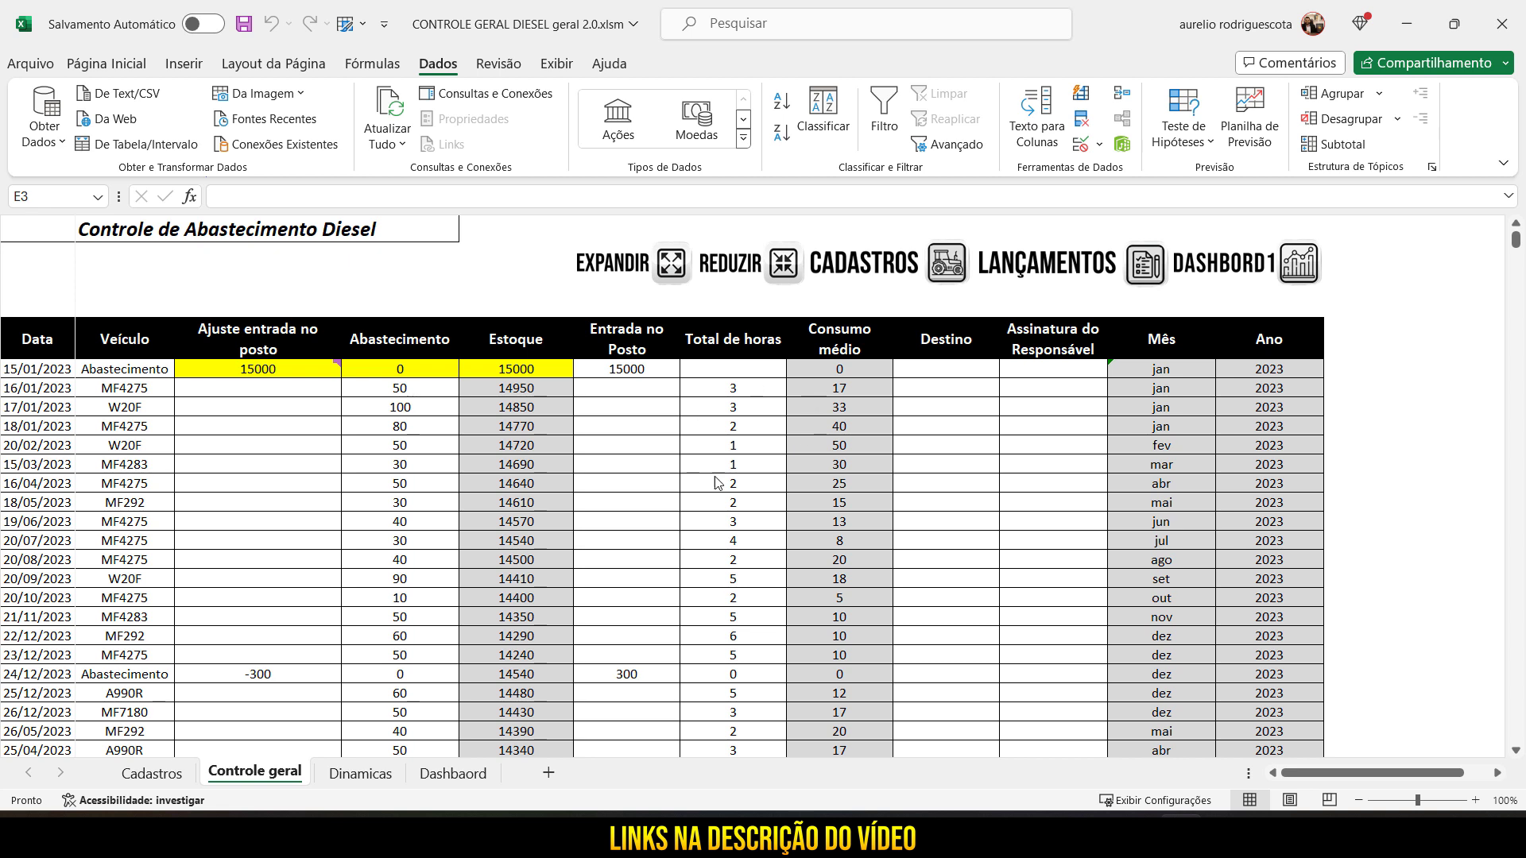
# Examine the diesel refuelling table on the Controle geral sheet from its header row to its last record
pyautogui.click(436, 446)
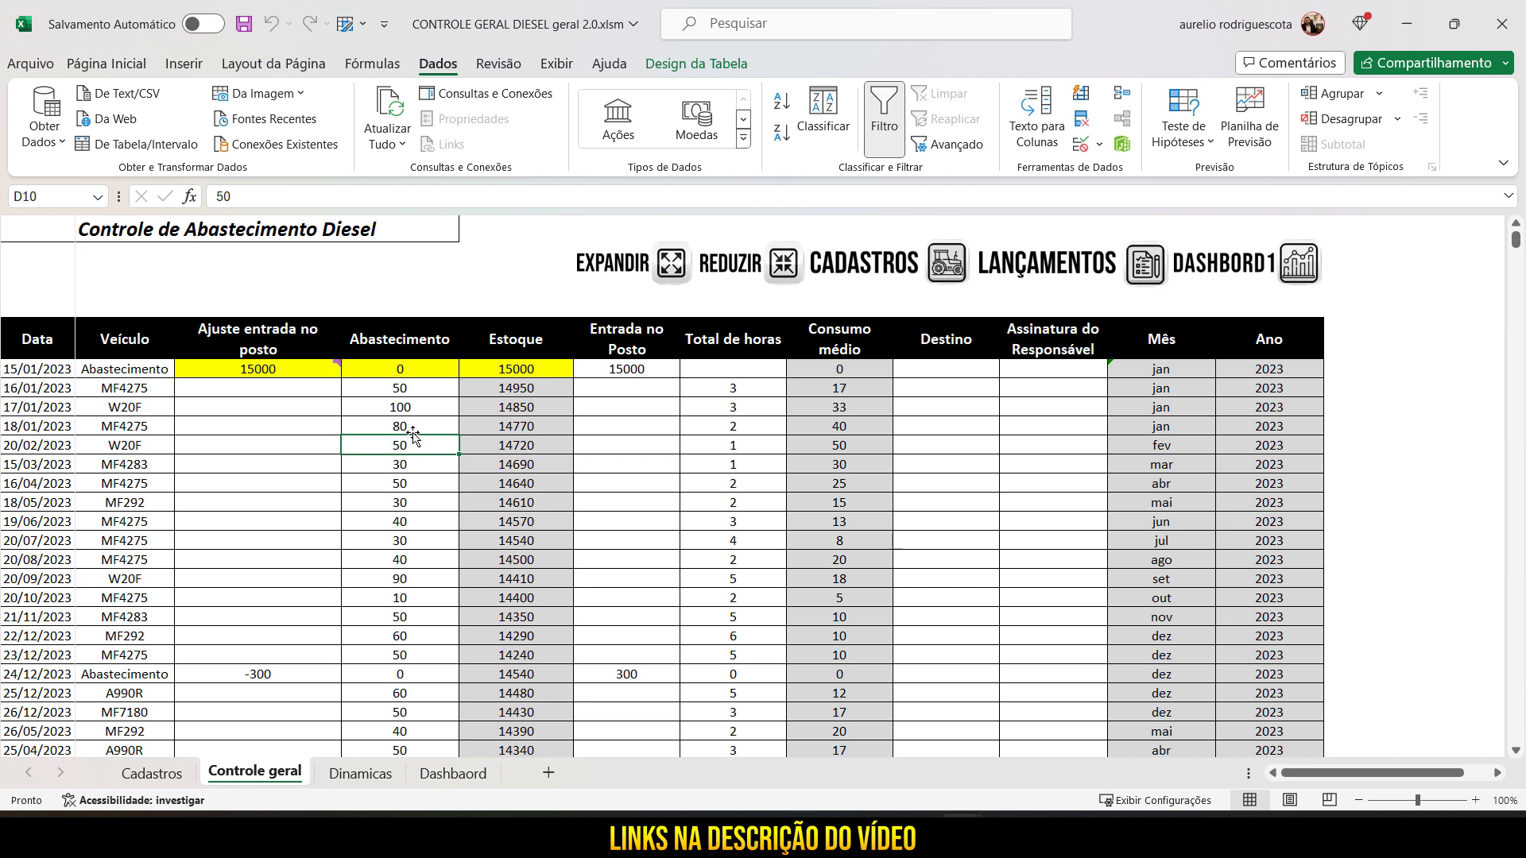
pyautogui.click(49, 338)
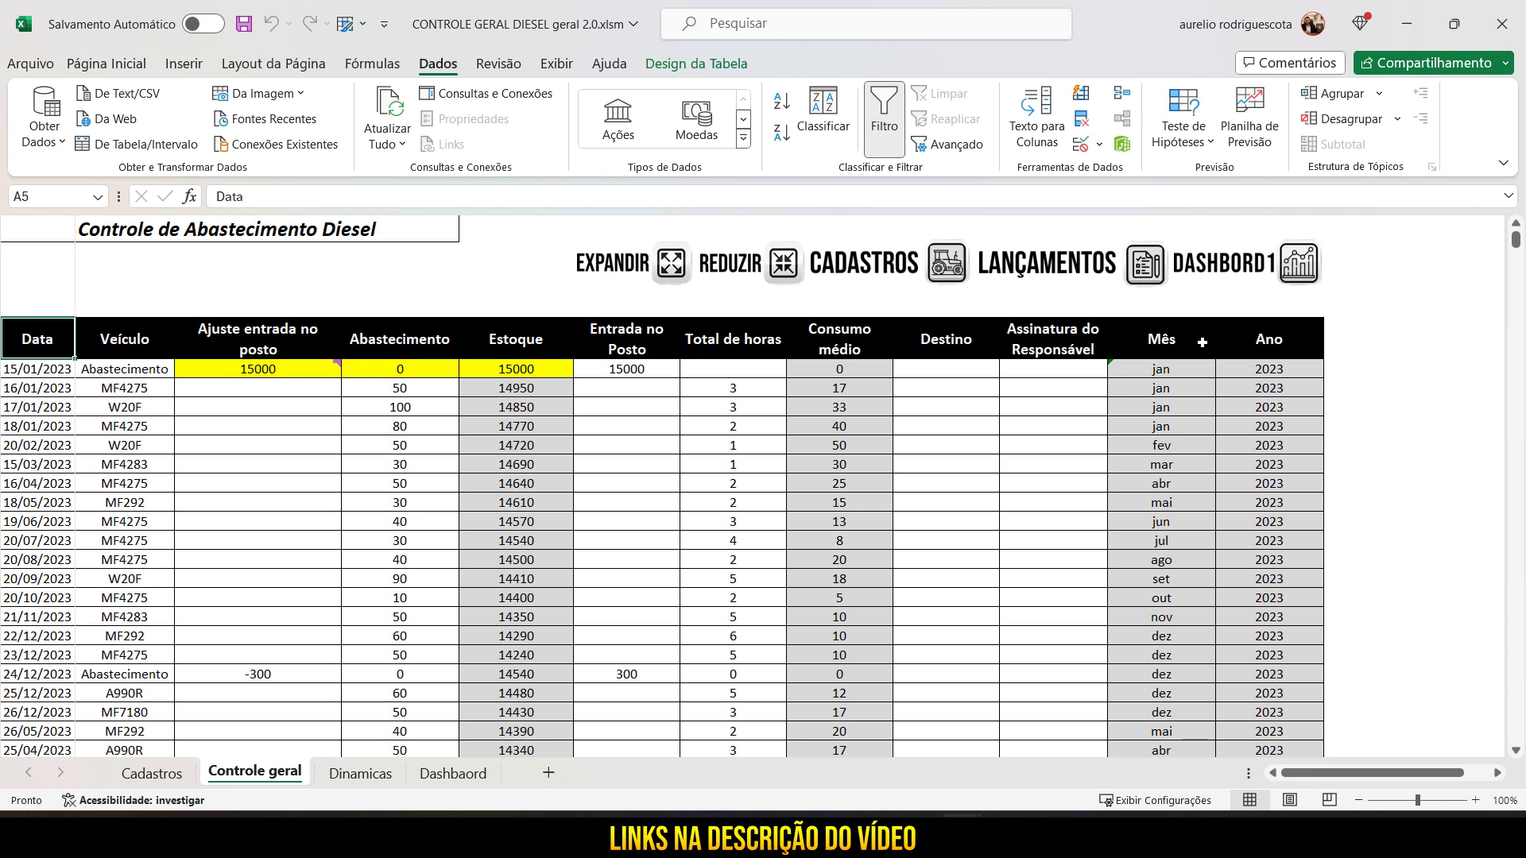
pyautogui.scroll(-3, 953, 374)
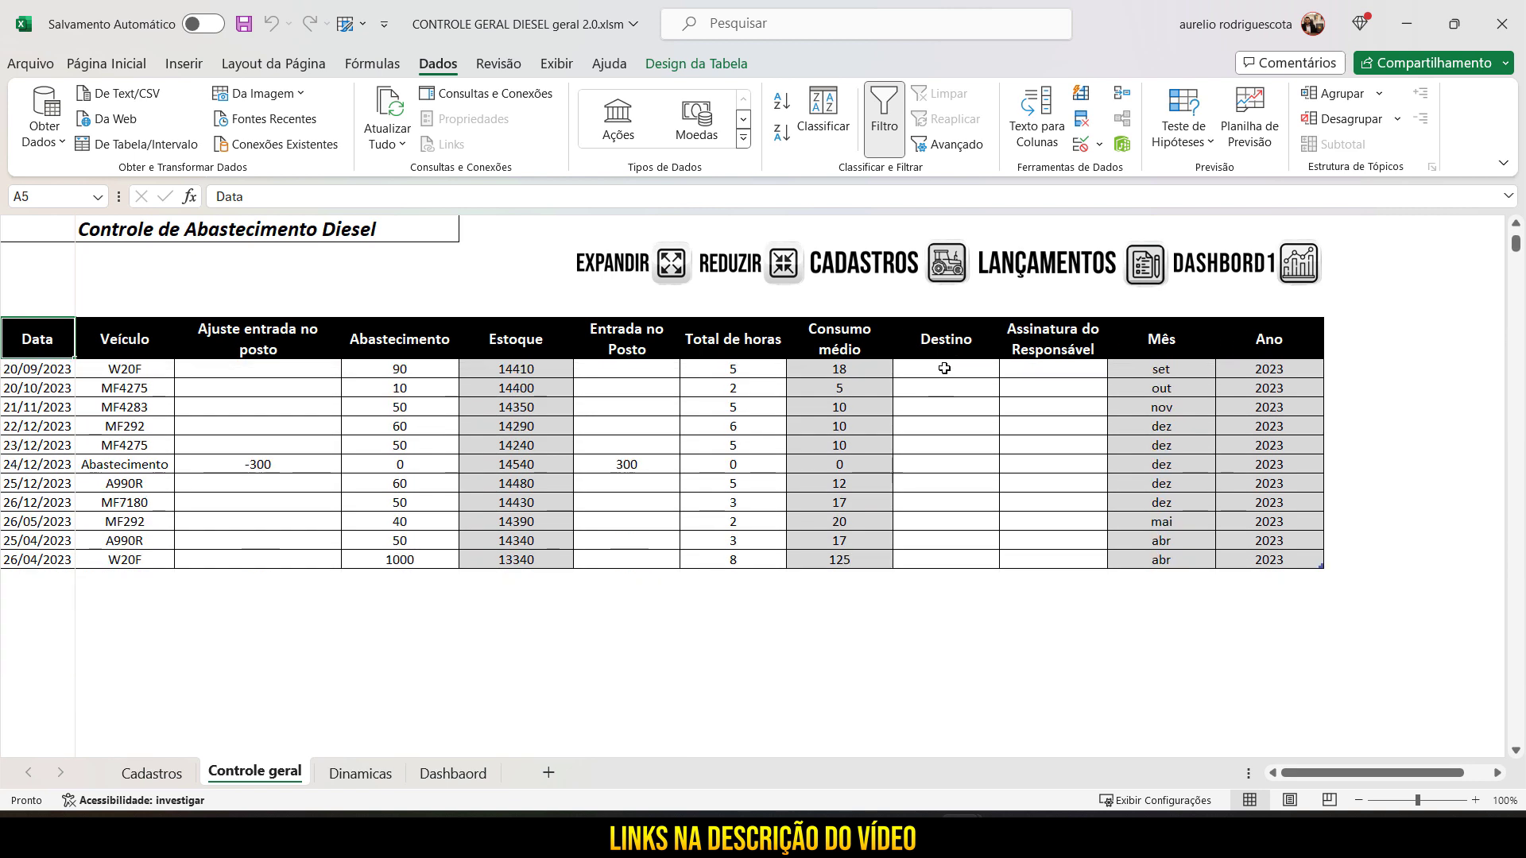
pyautogui.scroll(3, 863, 412)
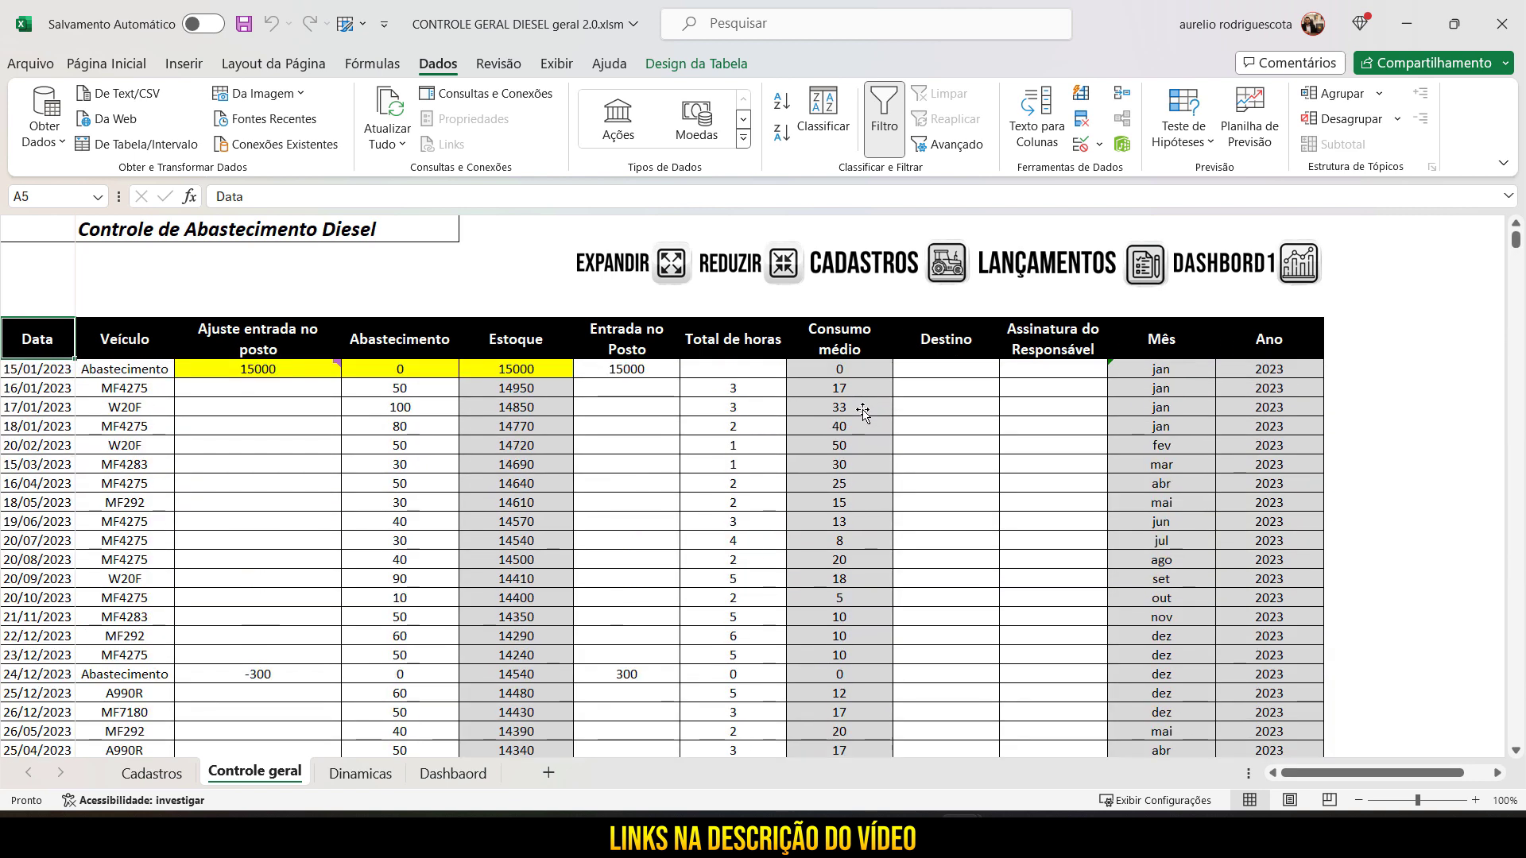
pyautogui.scroll(-5, 325, 429)
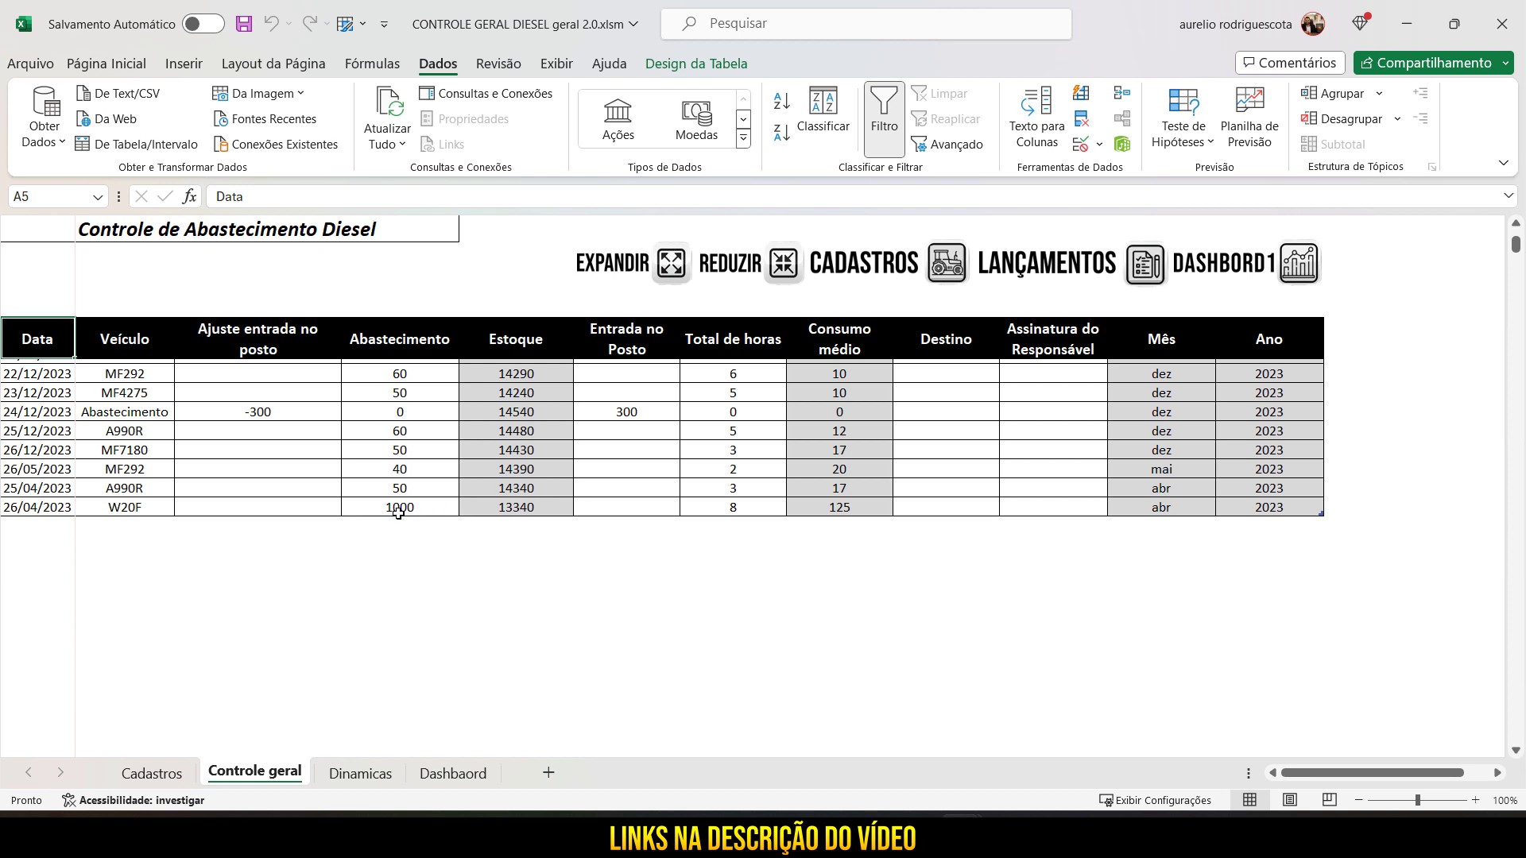
pyautogui.scroll(1, 392, 514)
pyautogui.scroll(5, 392, 514)
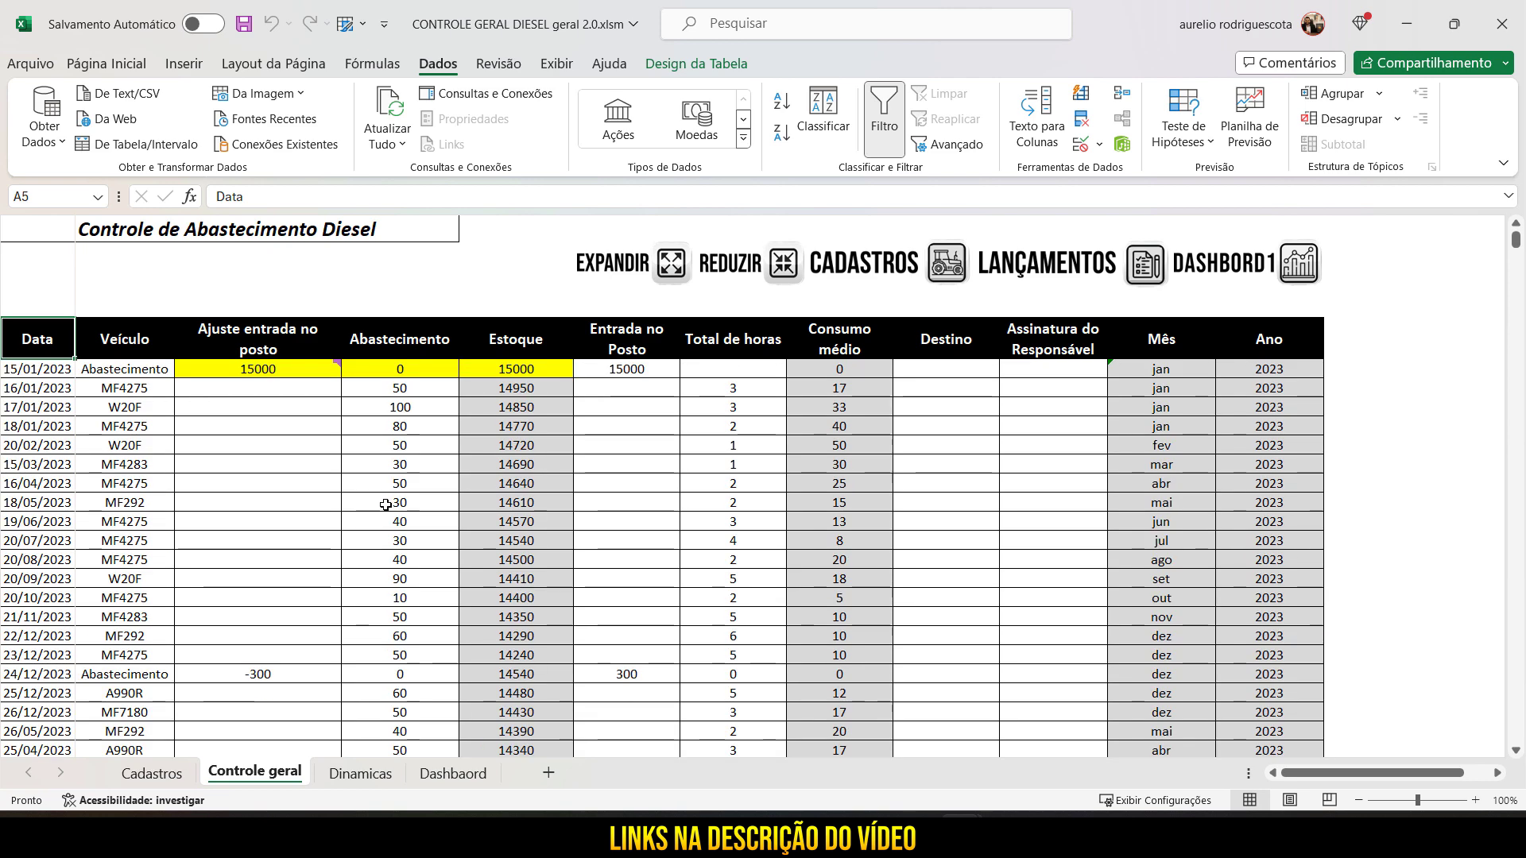
pyautogui.click(43, 371)
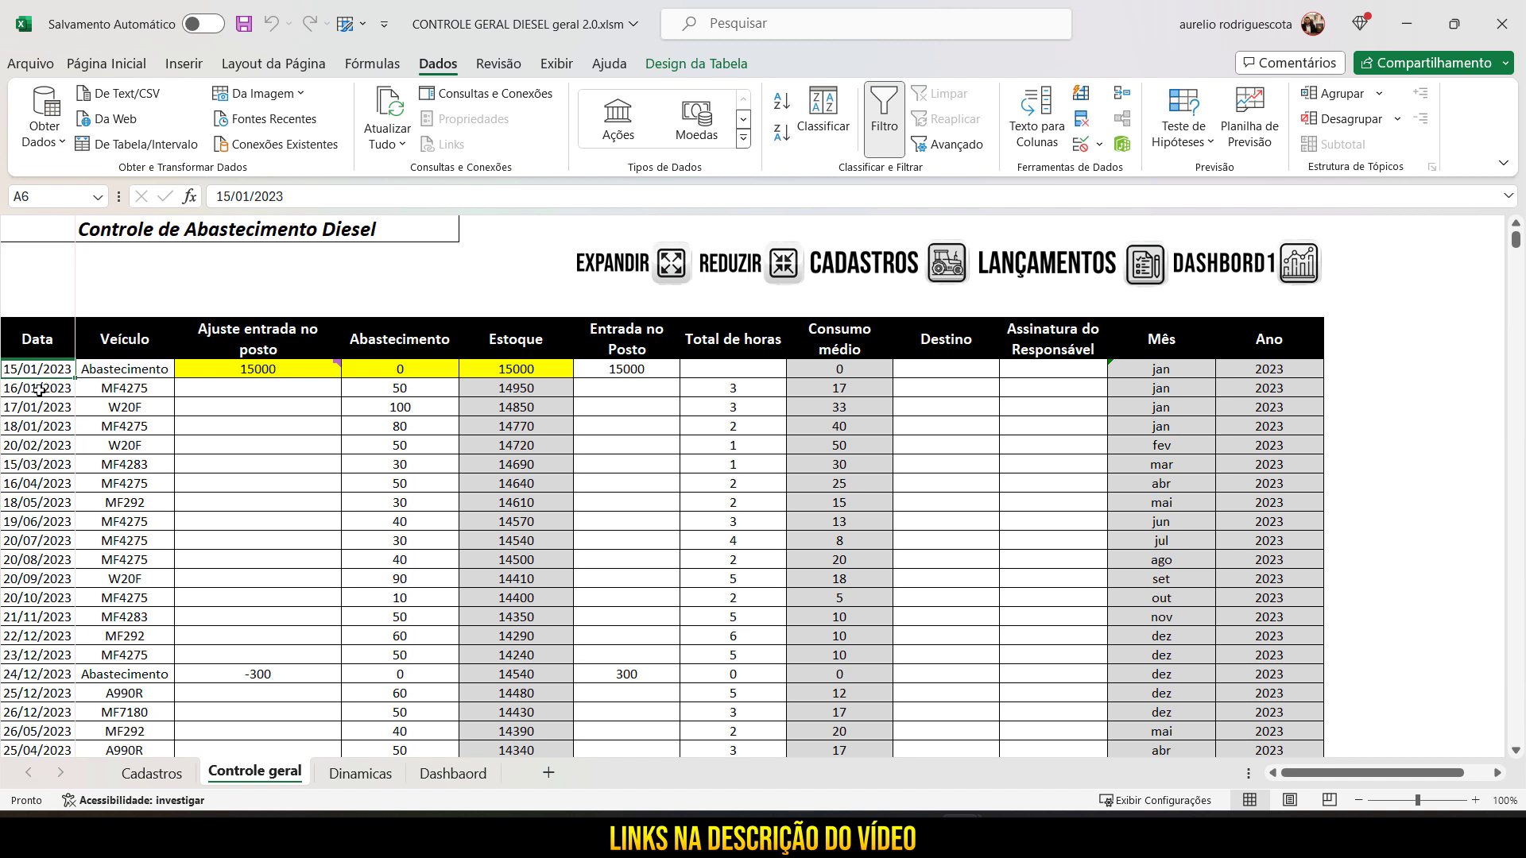
# Select the whole refuelling table with its headers and review the available Format as Table styles without applying one
pyautogui.moveTo(50, 341); pyautogui.dragTo(1278, 714)
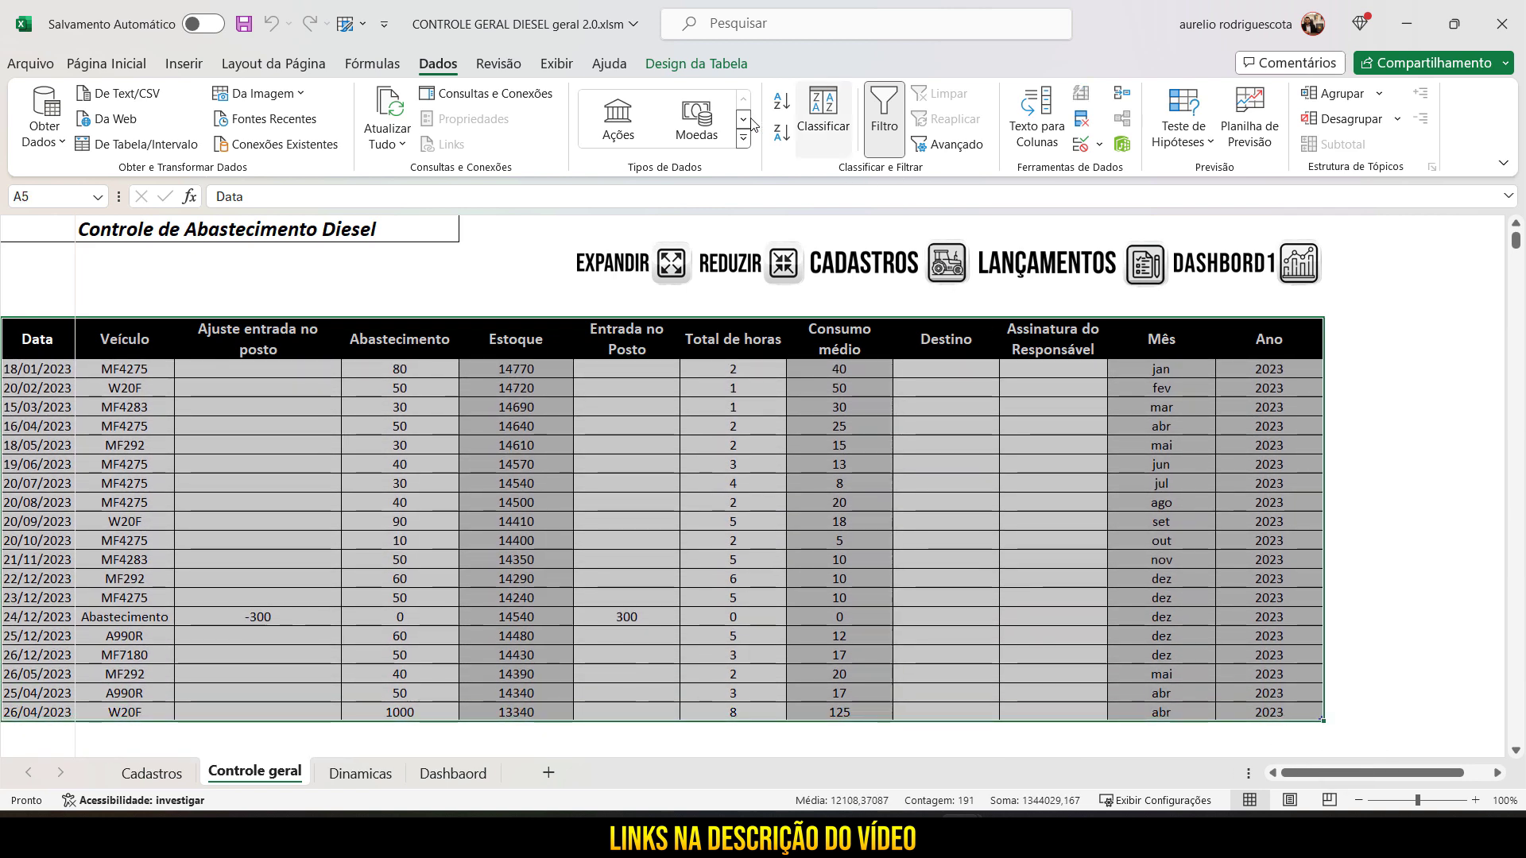
pyautogui.click(114, 62)
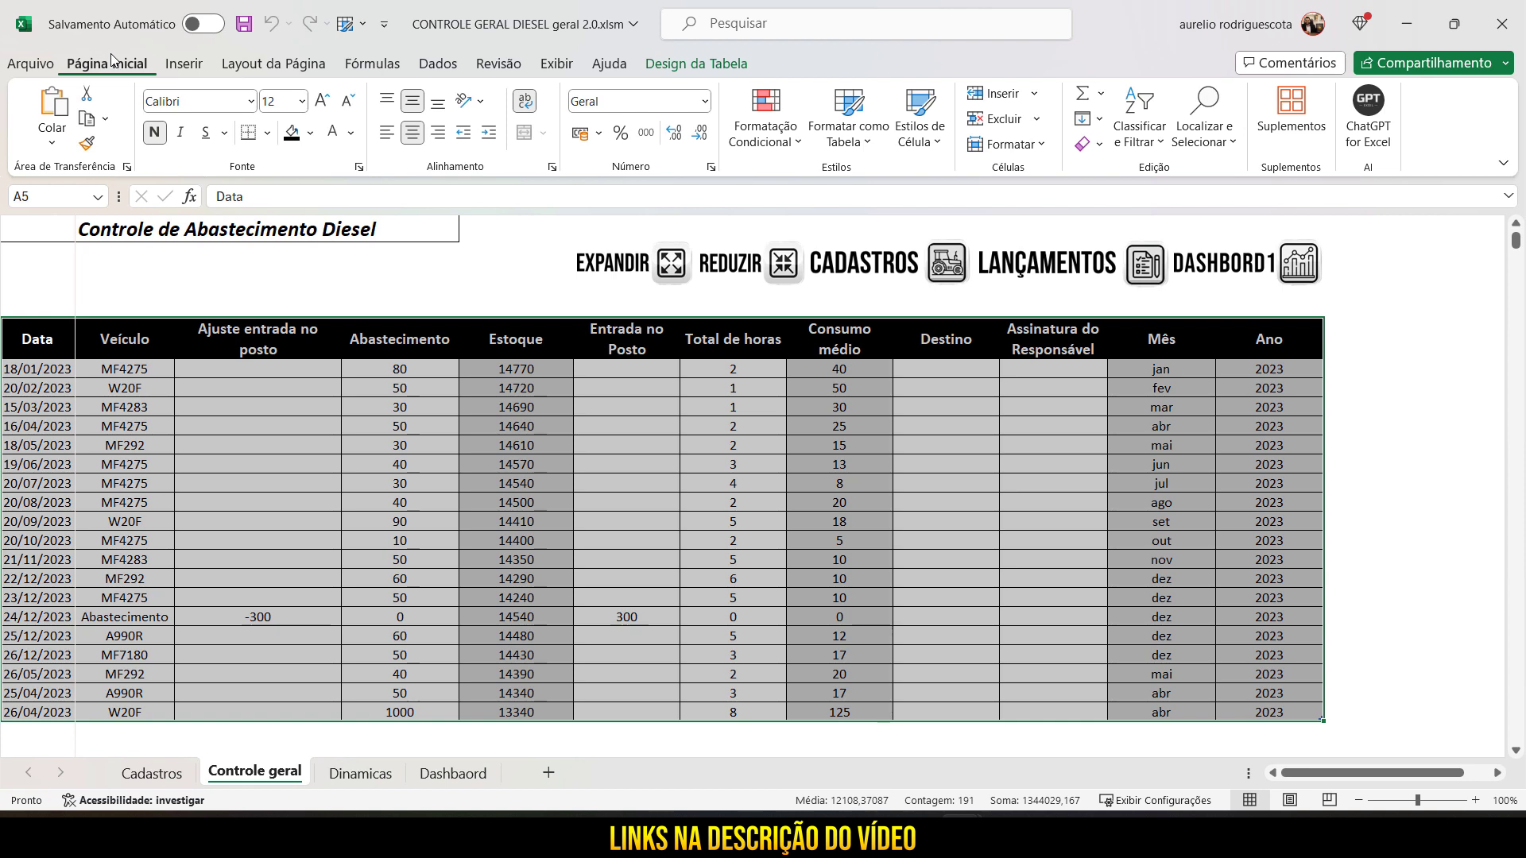
pyautogui.click(862, 147)
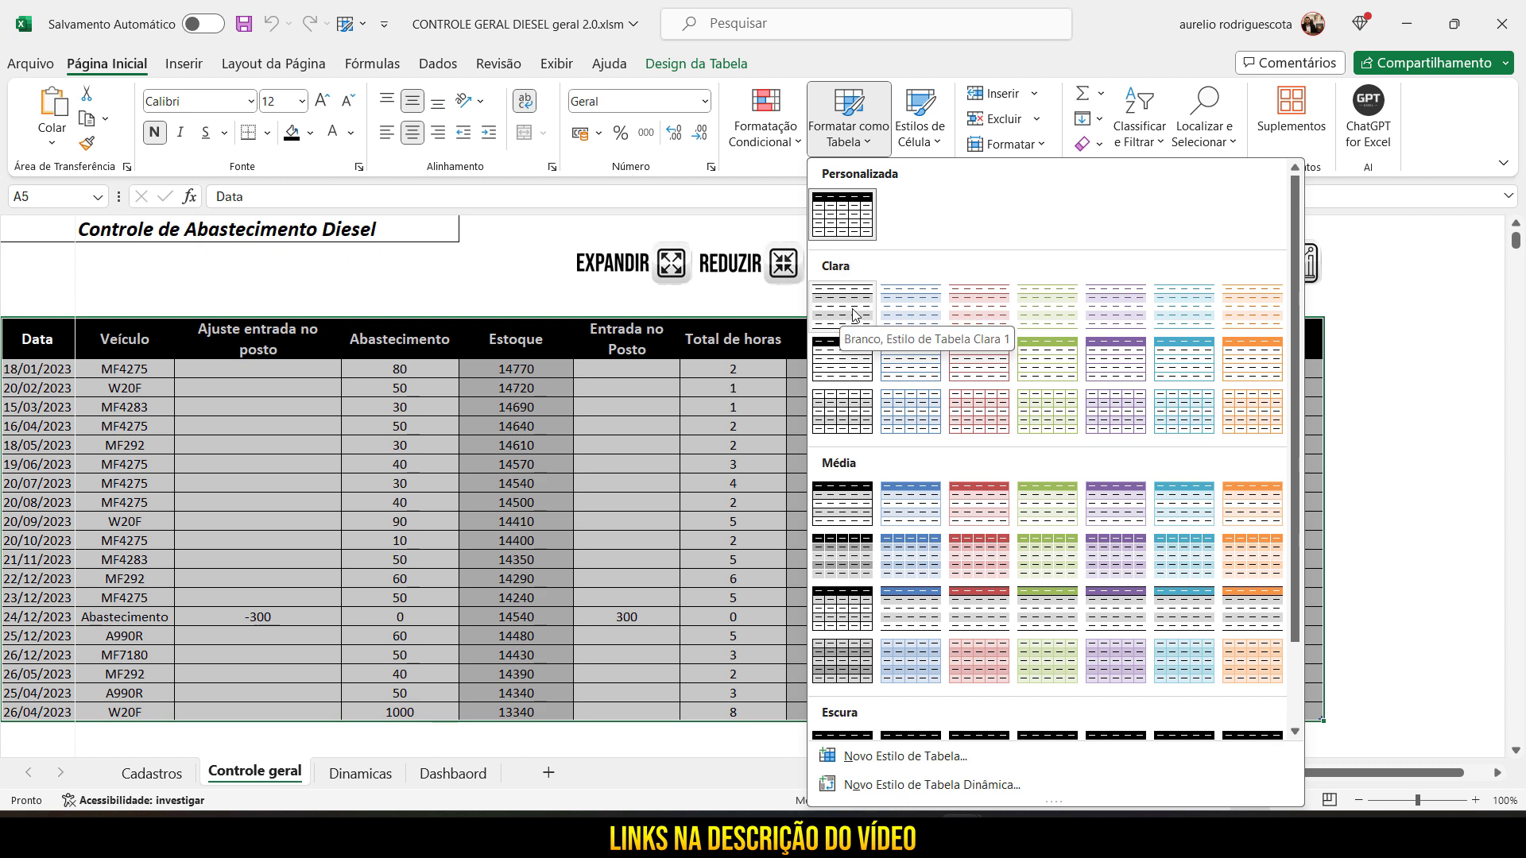
pyautogui.click(743, 379)
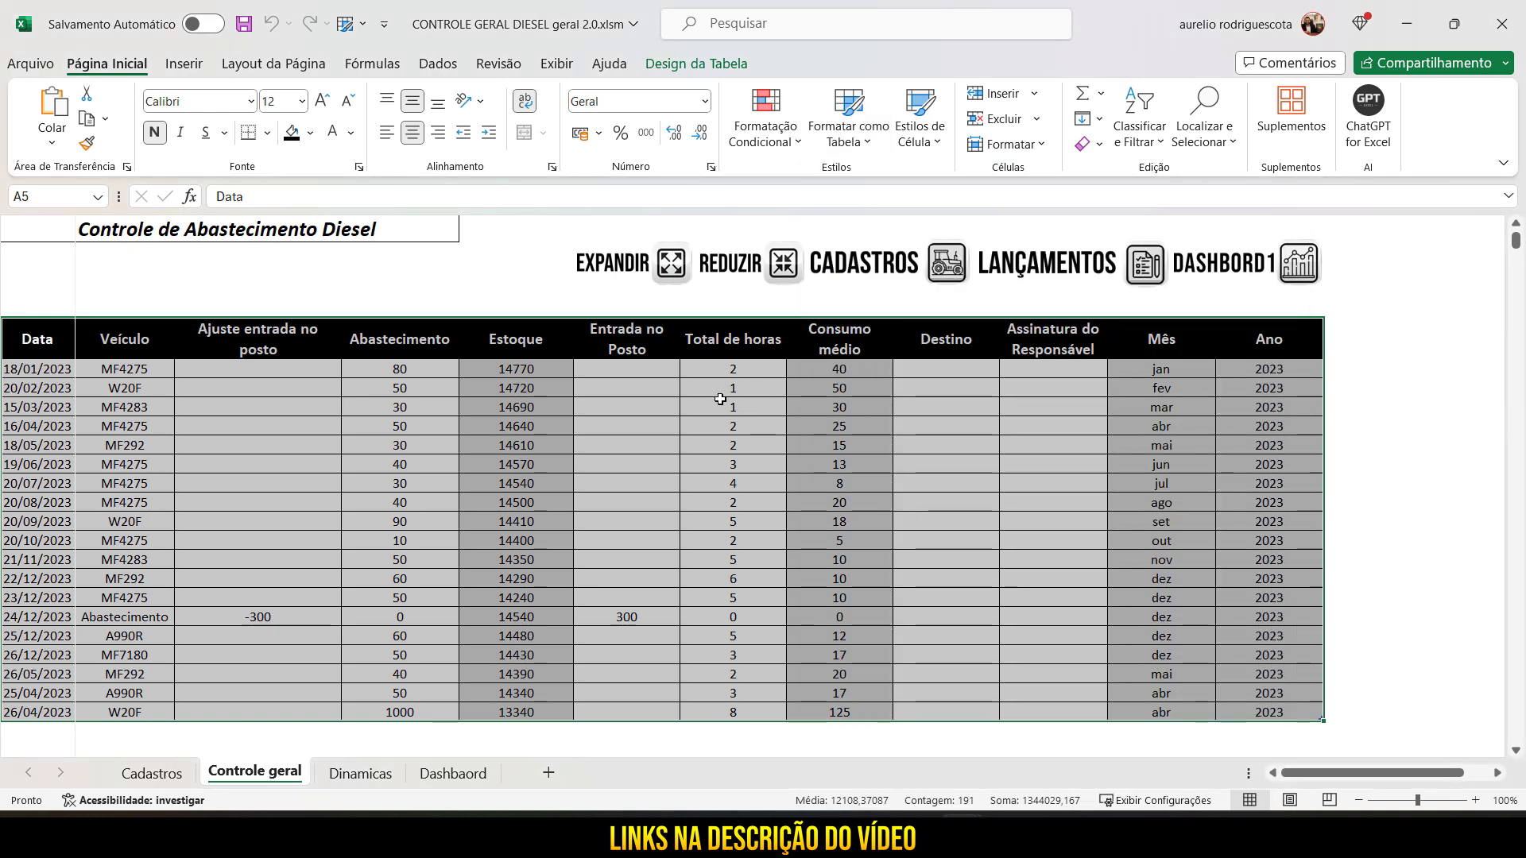
pyautogui.click(715, 386)
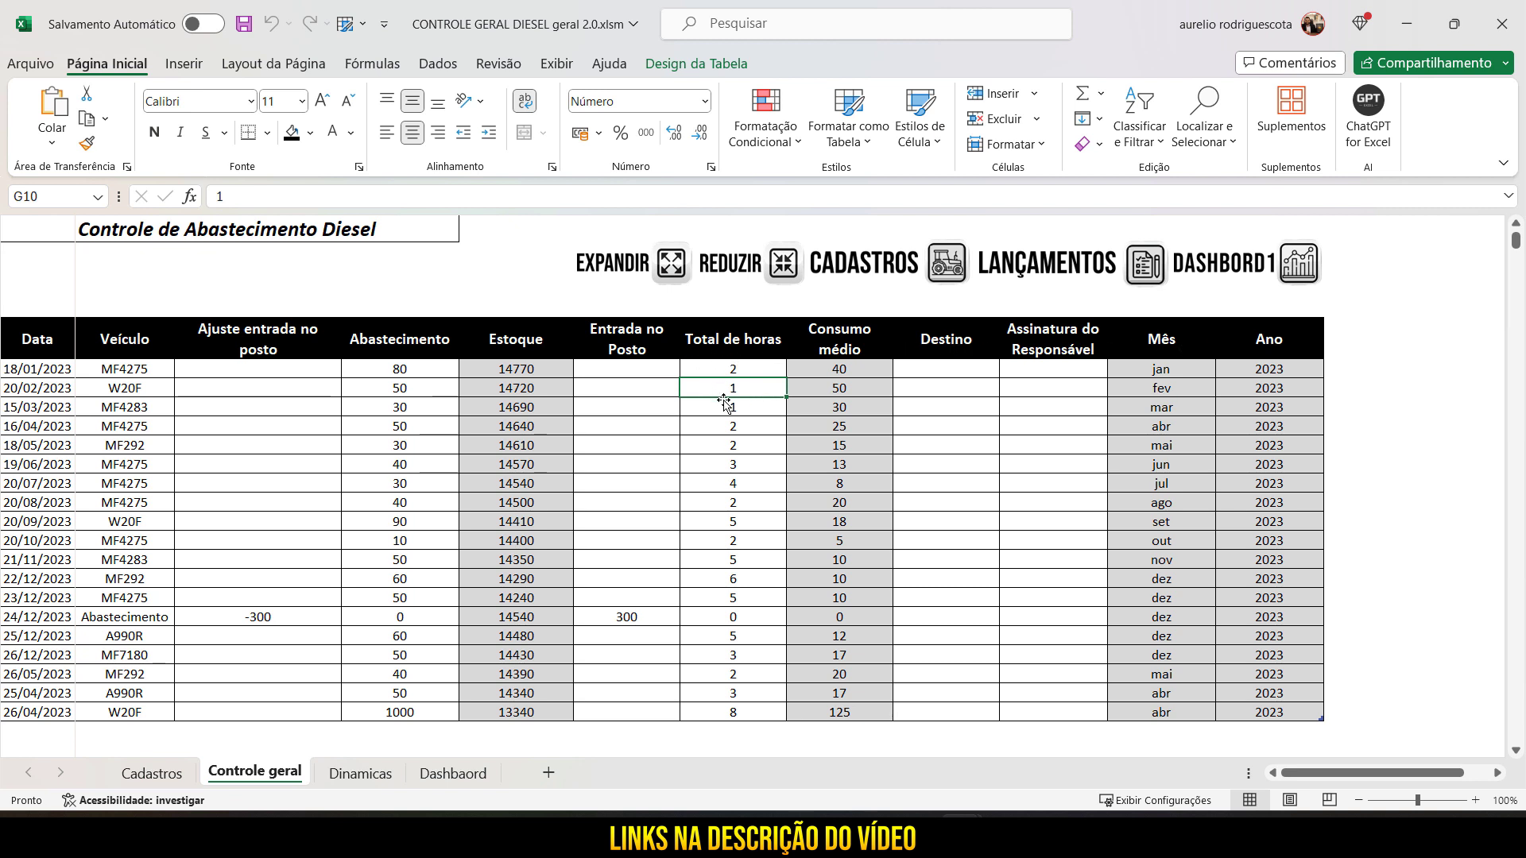
# Show the refuelling table's design options and inspect its last cell in the Ano column
pyautogui.click(717, 64)
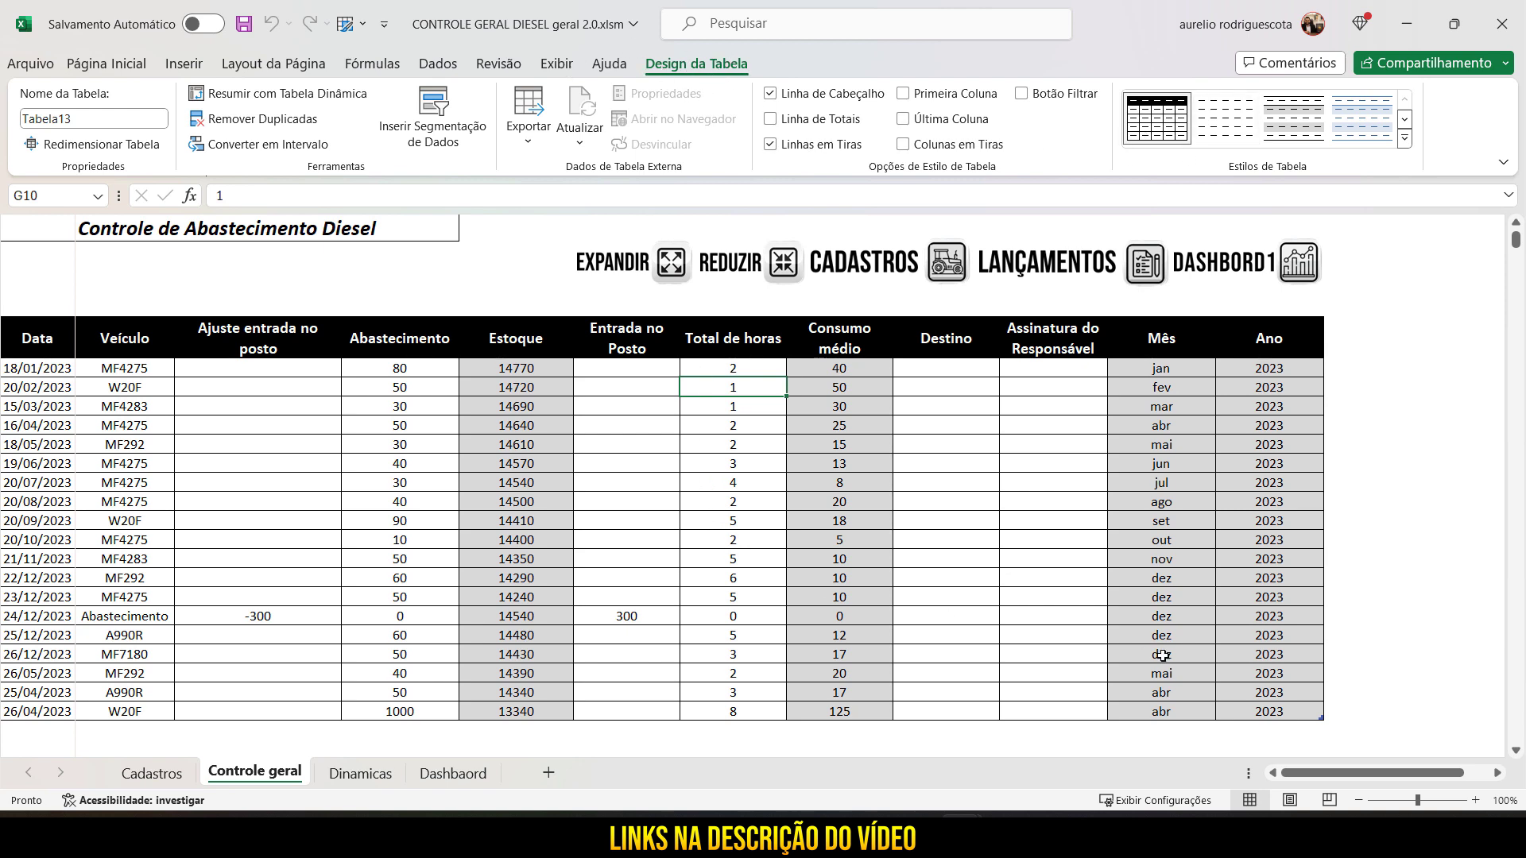
pyautogui.scroll(-1, 1297, 680)
pyautogui.click(1313, 658)
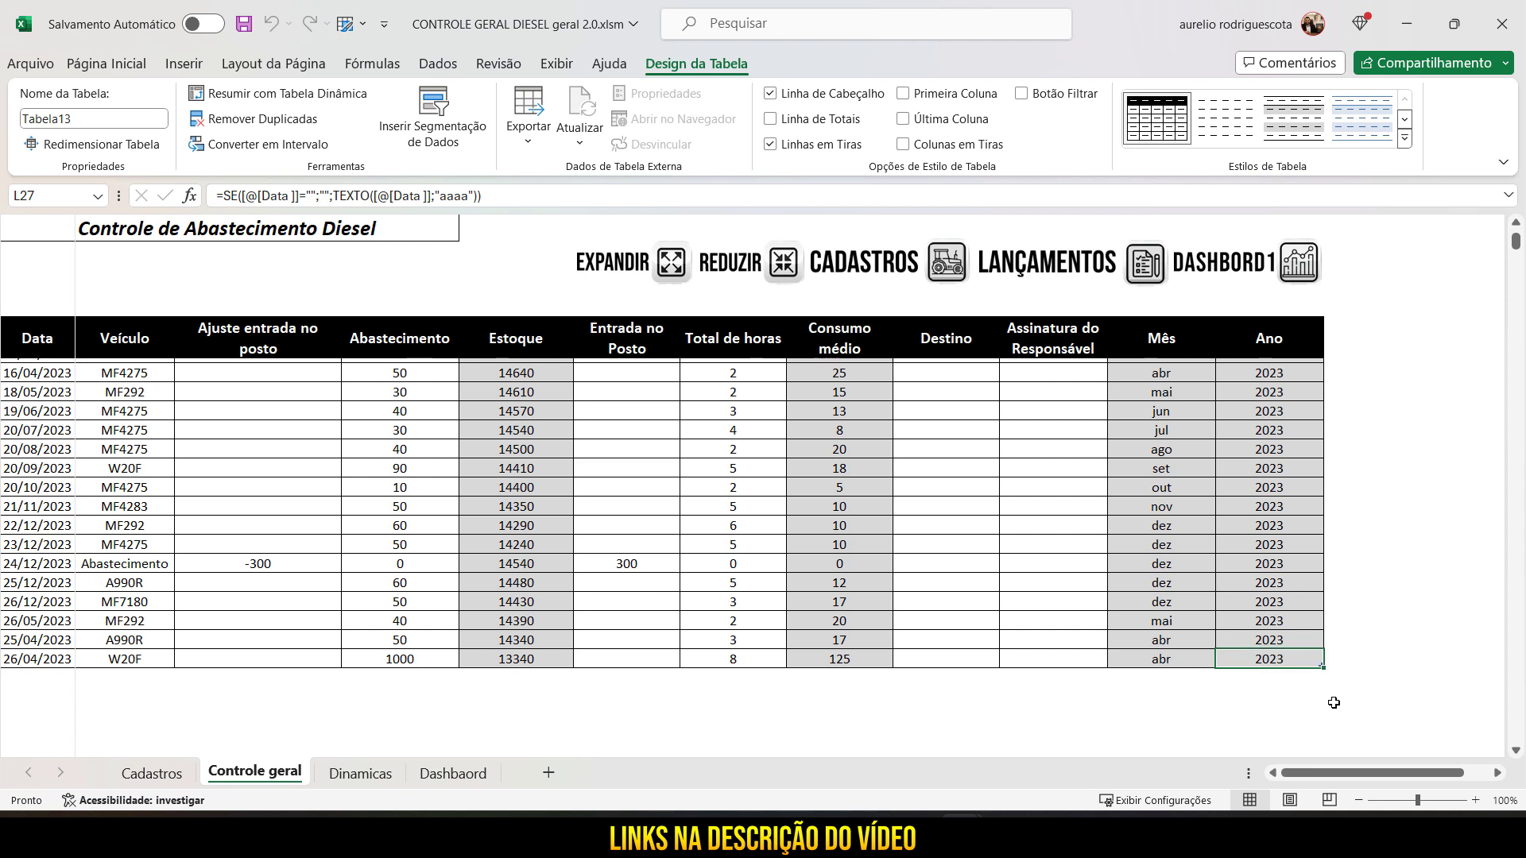
pyautogui.click(1354, 662)
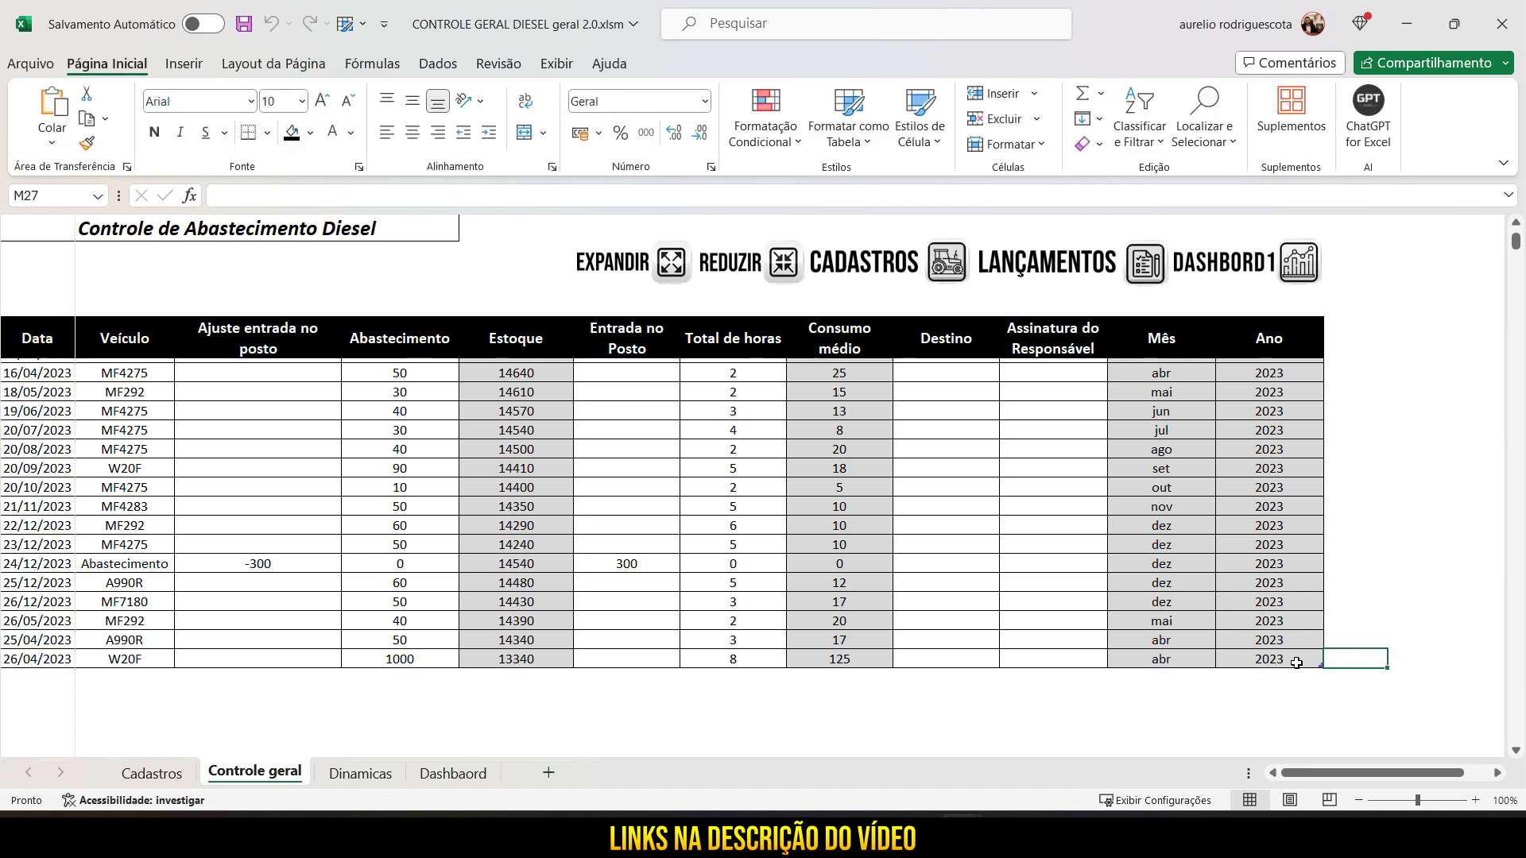
# Enlarge the sheet to 150% and examine the corner marker at the table's end and the empty cells below it
pyautogui.click(1475, 801)
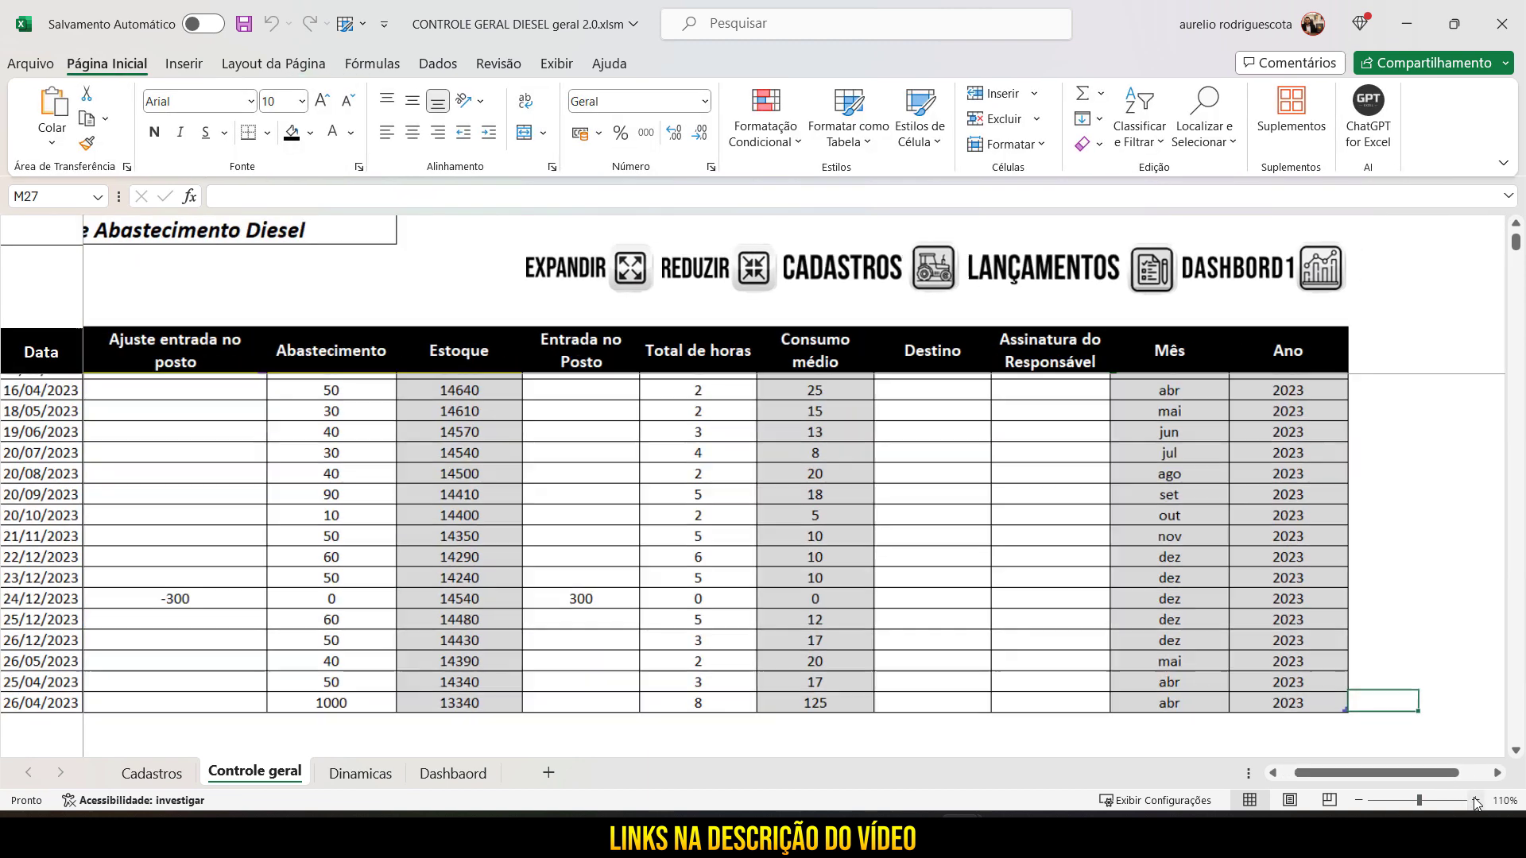
pyautogui.click(1474, 801)
pyautogui.scroll(-1, 1384, 699)
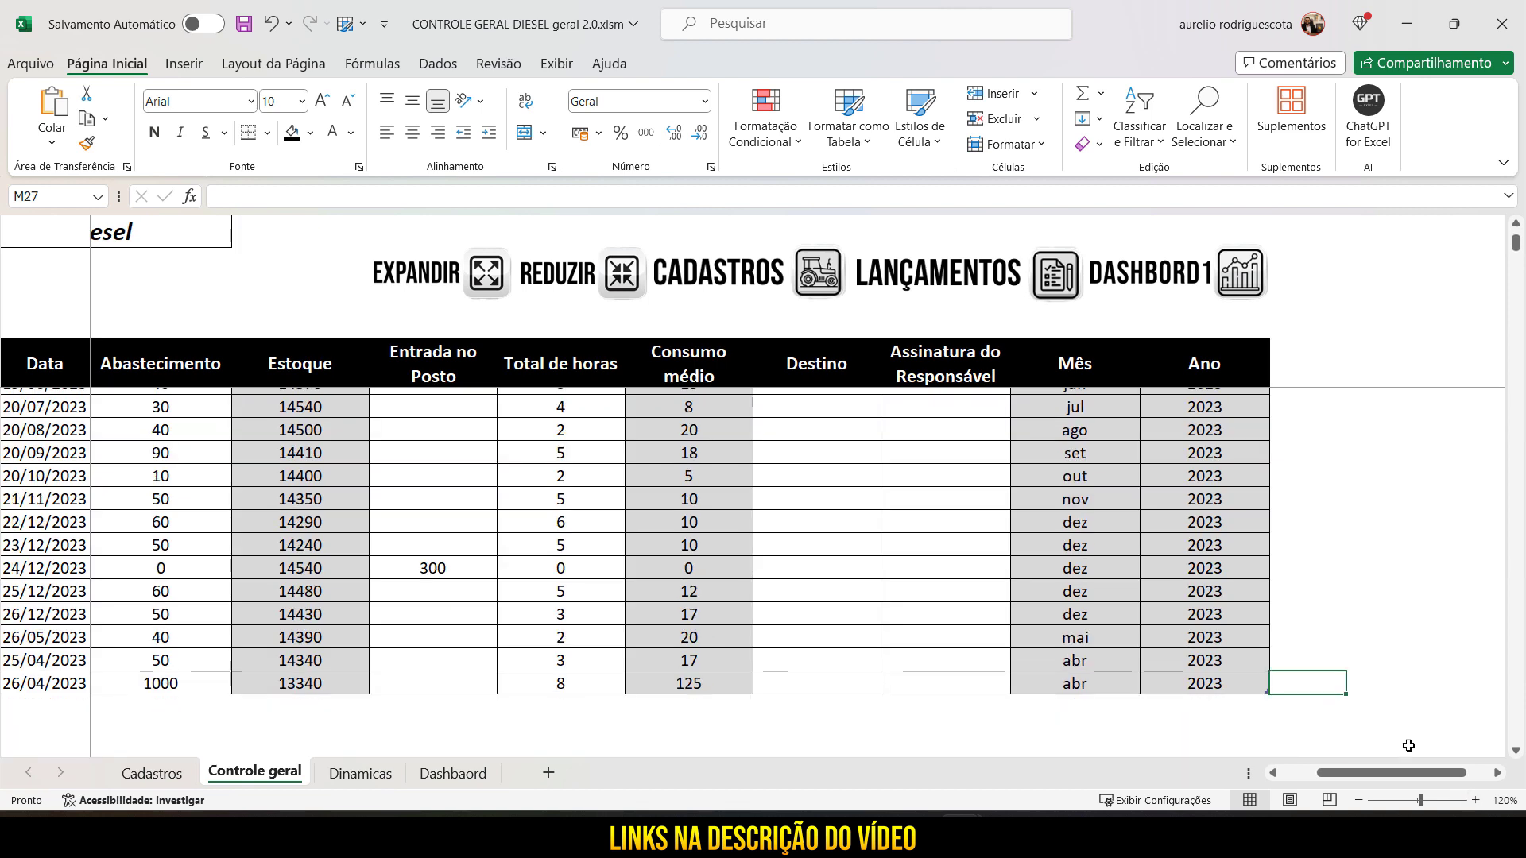
pyautogui.click(1474, 801)
pyautogui.click(1475, 801)
pyautogui.click(1475, 801)
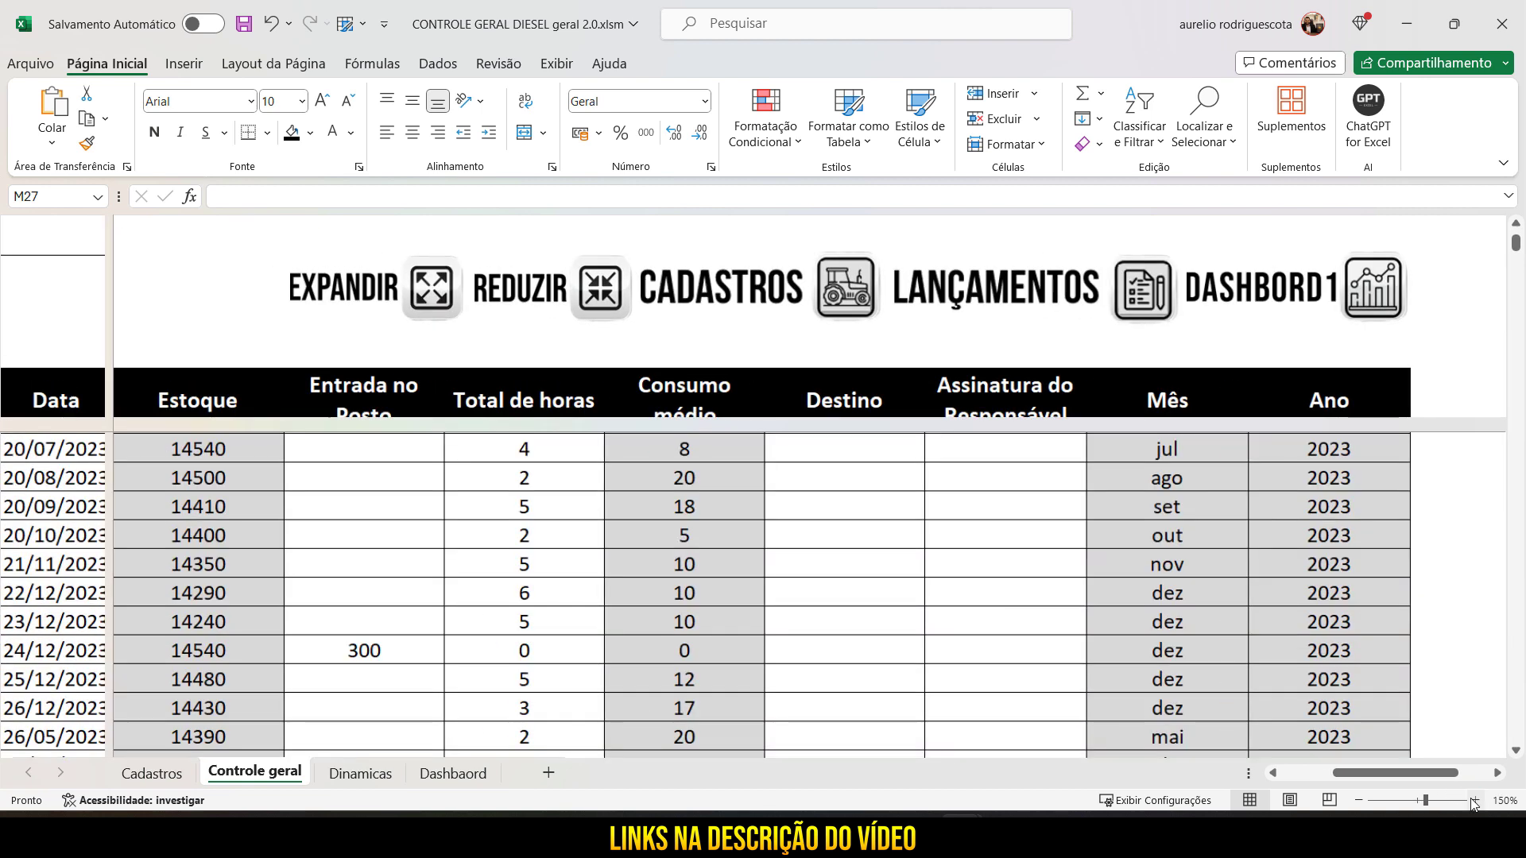
pyautogui.scroll(-3, 1371, 599)
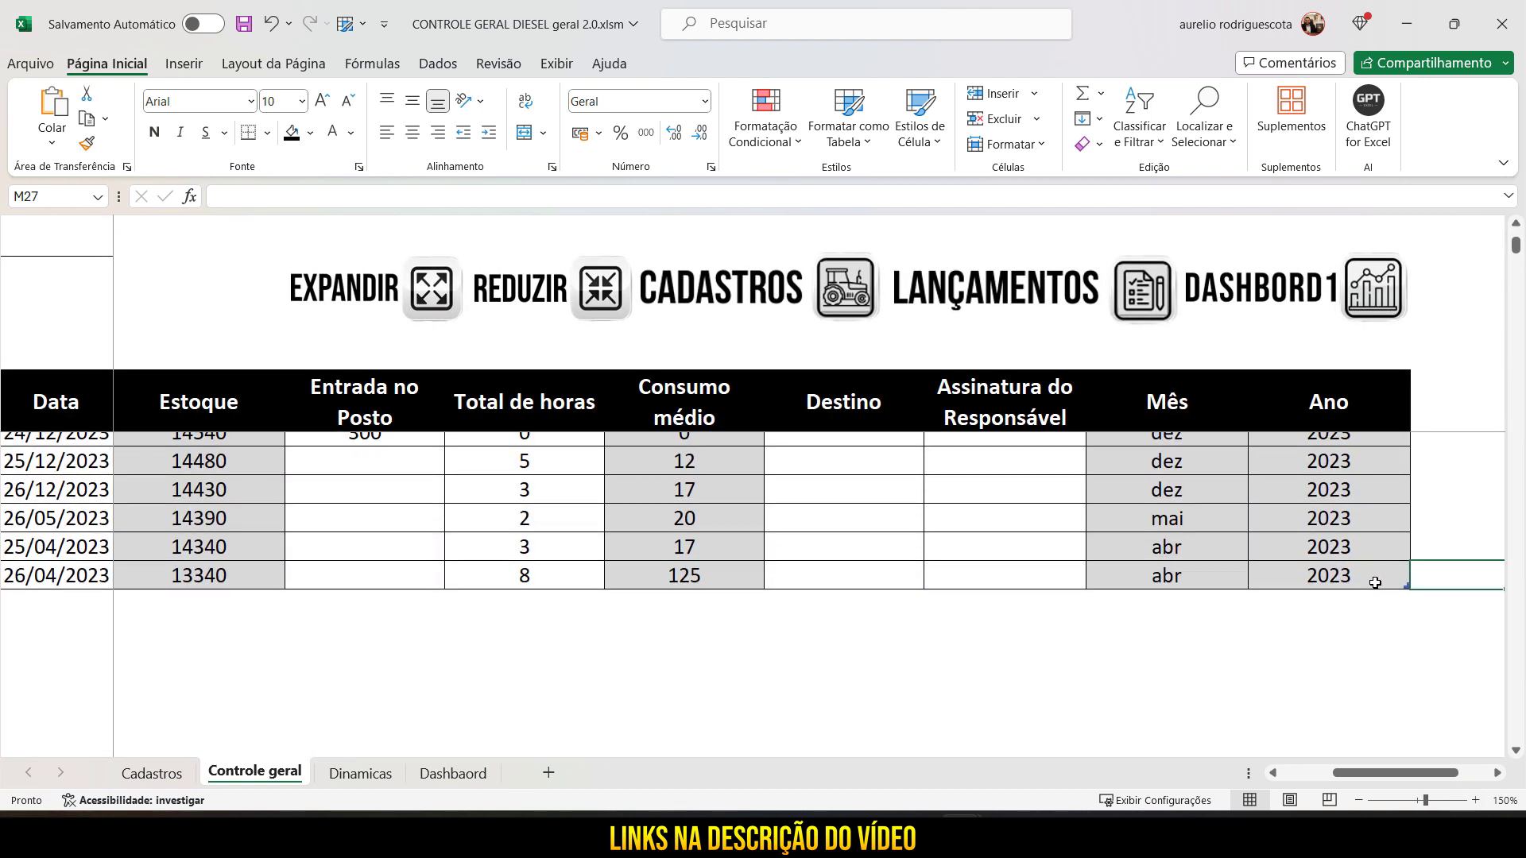
pyautogui.click(1375, 581)
pyautogui.click(1395, 612)
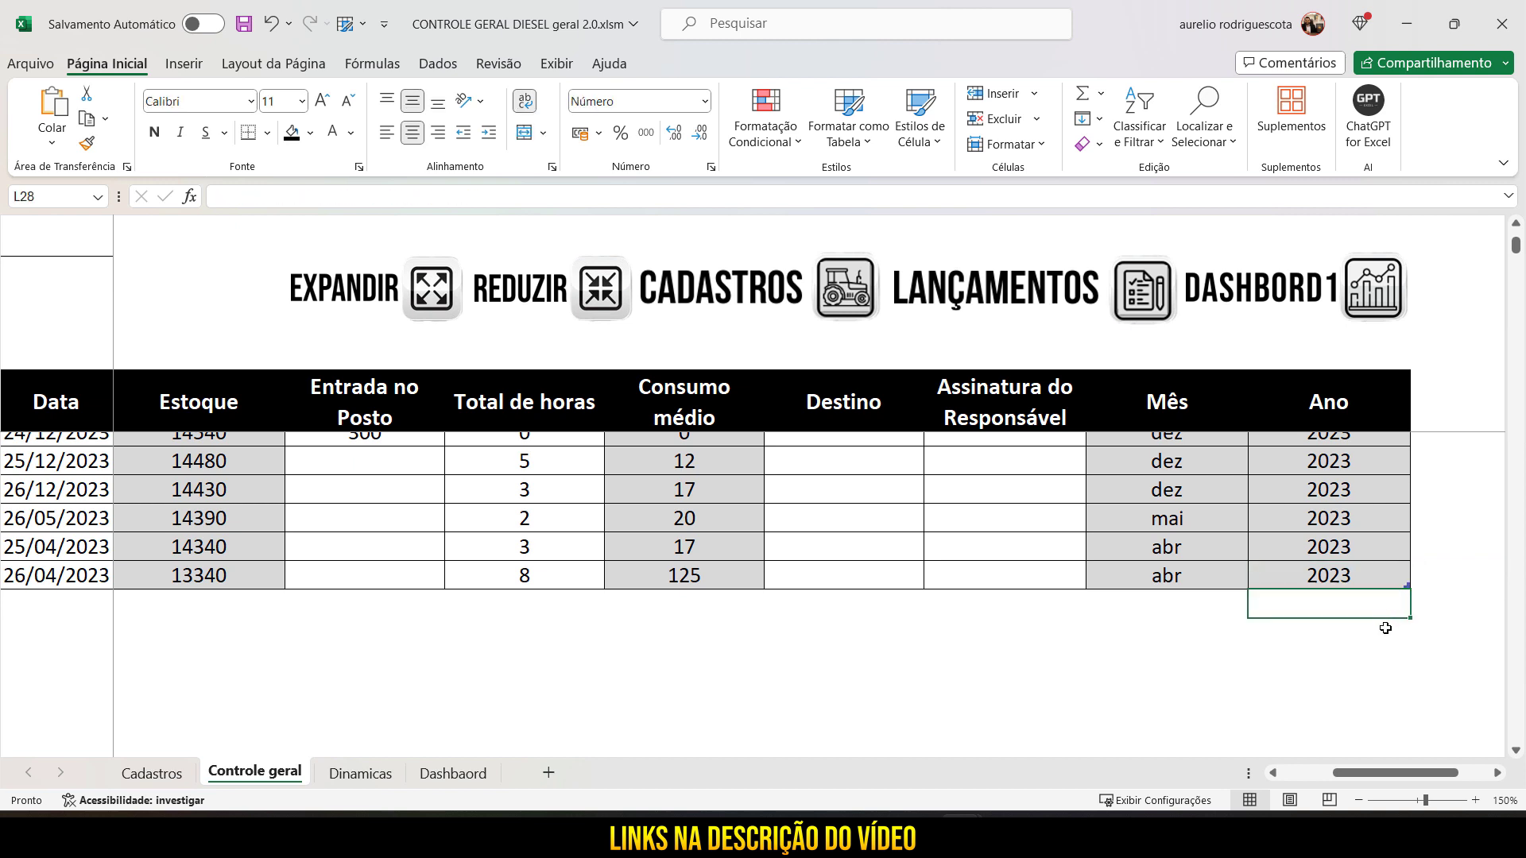
pyautogui.click(1387, 628)
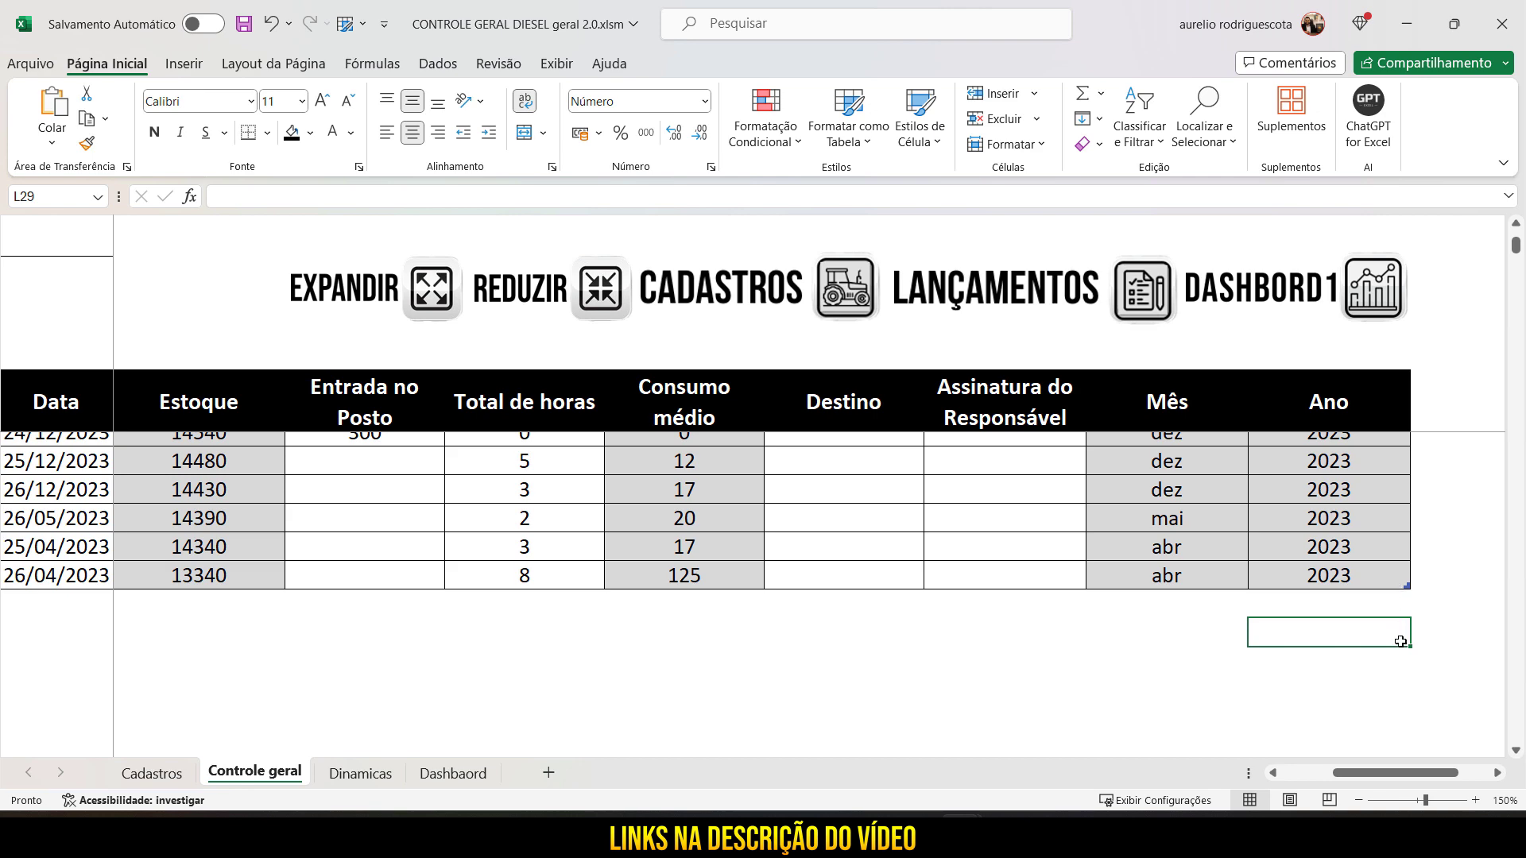
# Restore the sheet zoom to 100% and bring the table's first records back into view
pyautogui.click(1359, 801)
pyautogui.click(1359, 801)
pyautogui.click(1359, 800)
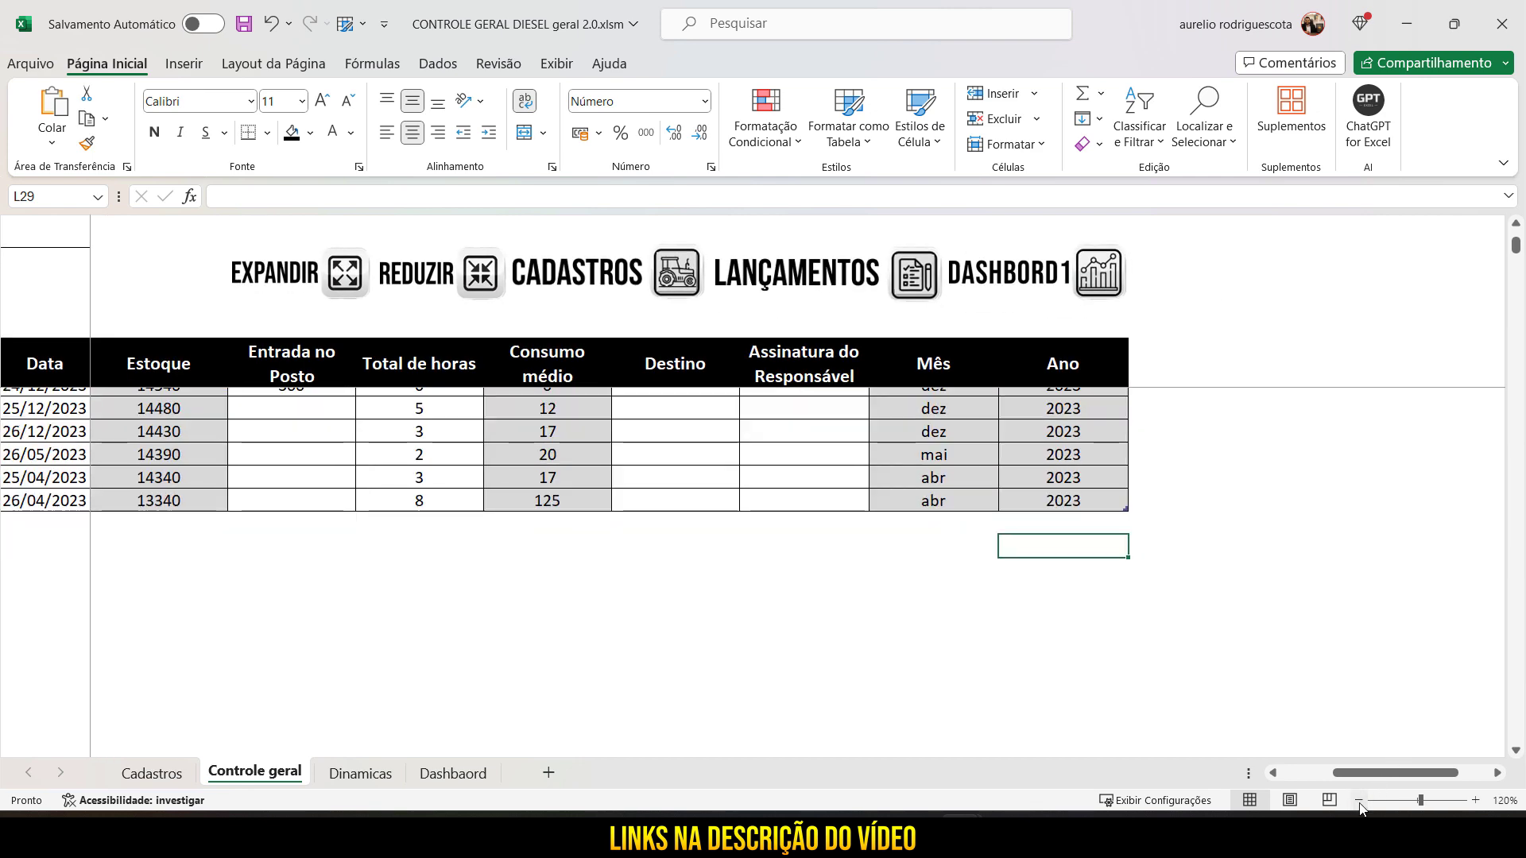
pyautogui.click(1359, 801)
pyautogui.click(1360, 800)
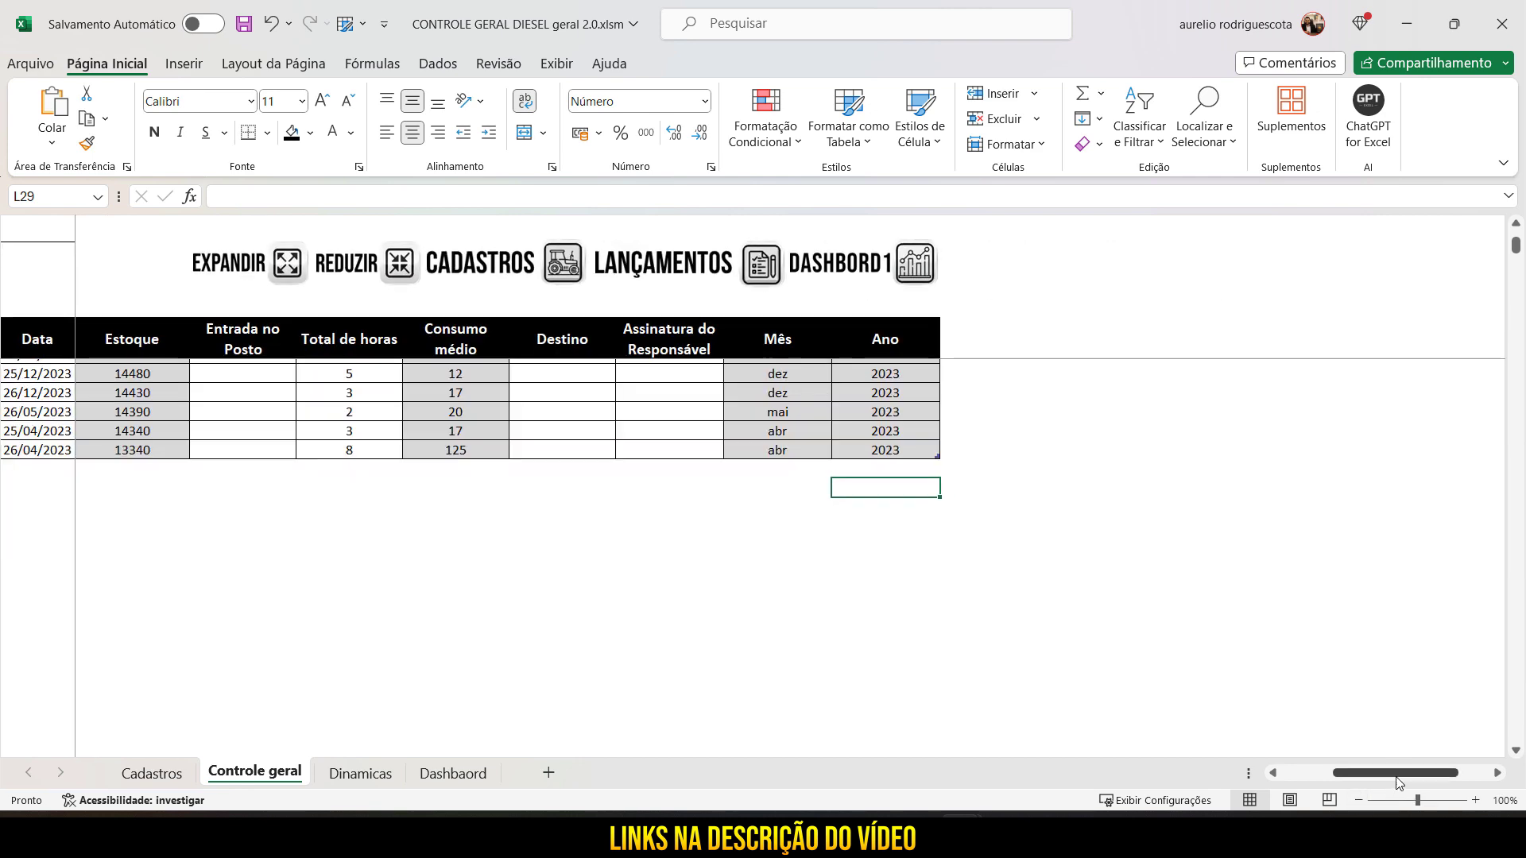
pyautogui.moveTo(1395, 772); pyautogui.dragTo(1343, 772)
pyautogui.scroll(2, 535, 573)
pyautogui.scroll(4, 535, 573)
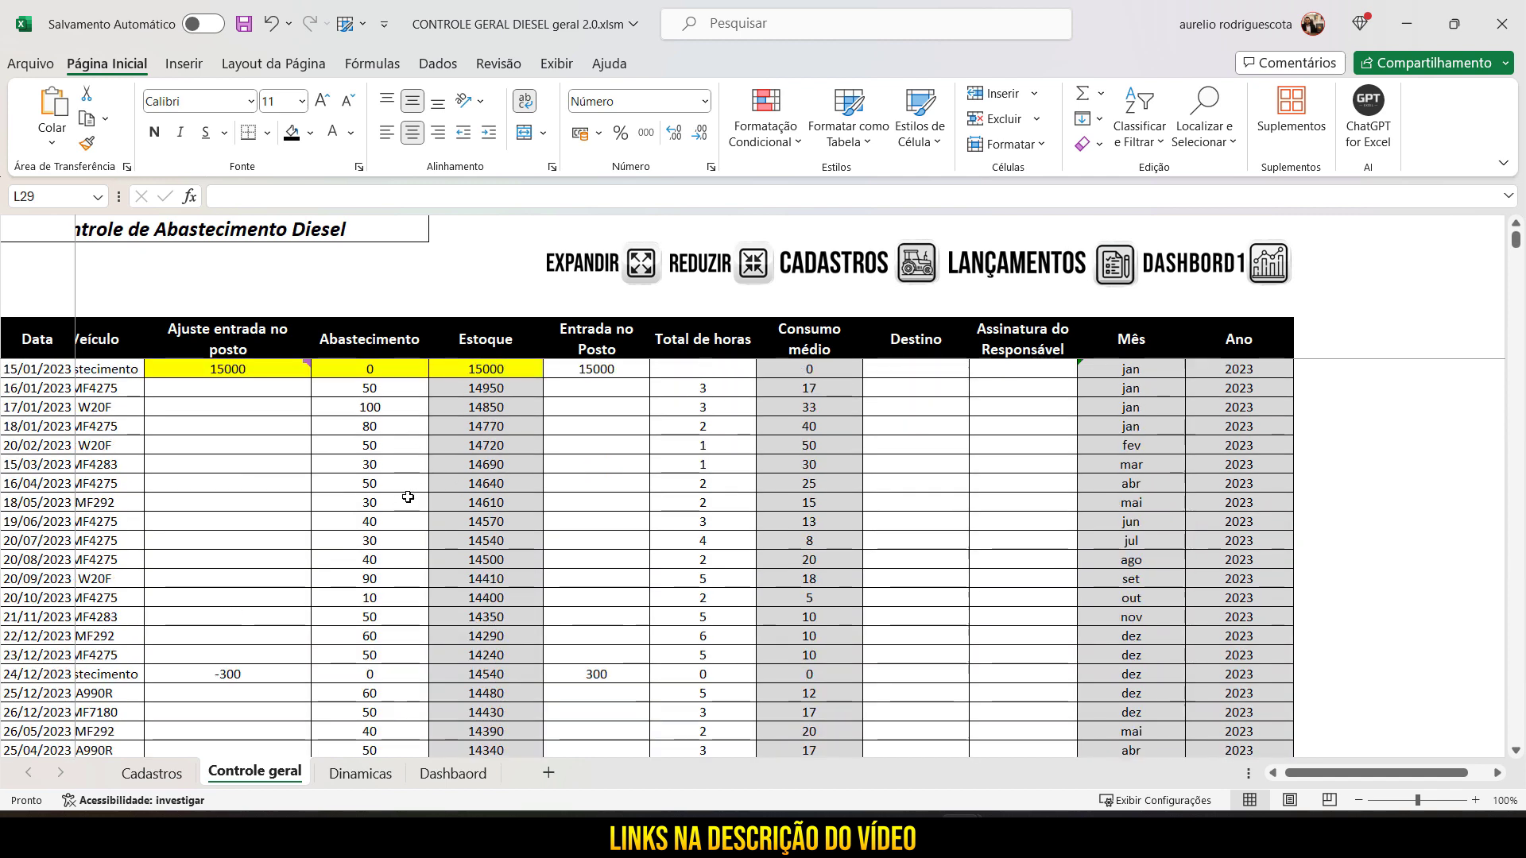
# Review the pivot tables on the Dinamicas sheet, and return to the source records on Controle geral
pyautogui.click(373, 784)
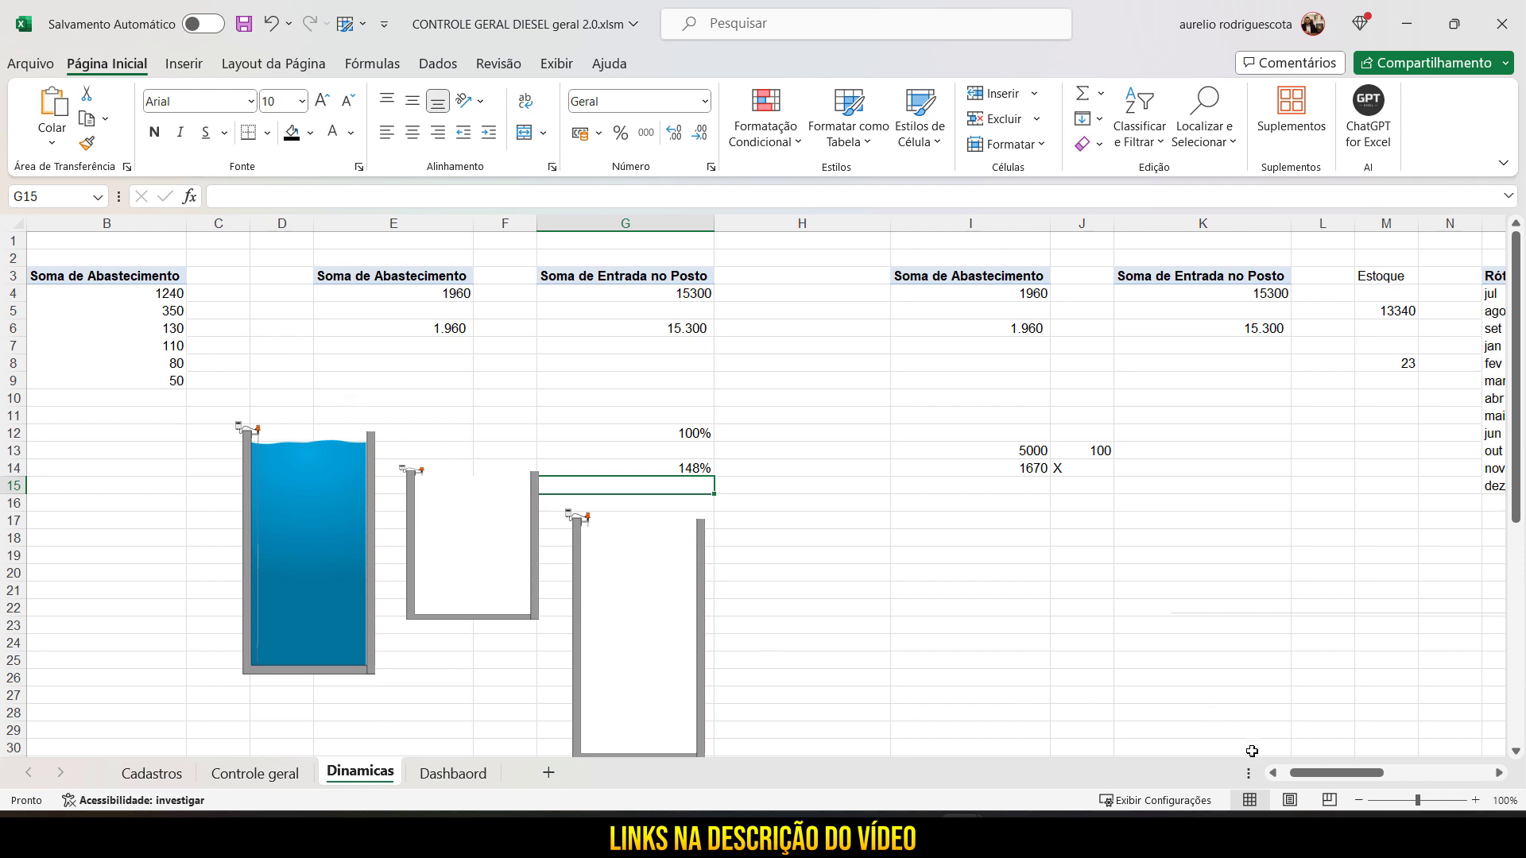
pyautogui.moveTo(1299, 772)
pyautogui.mouseDown()
pyautogui.moveTo(1377, 768)
pyautogui.moveTo(1292, 769)
pyautogui.mouseUp()
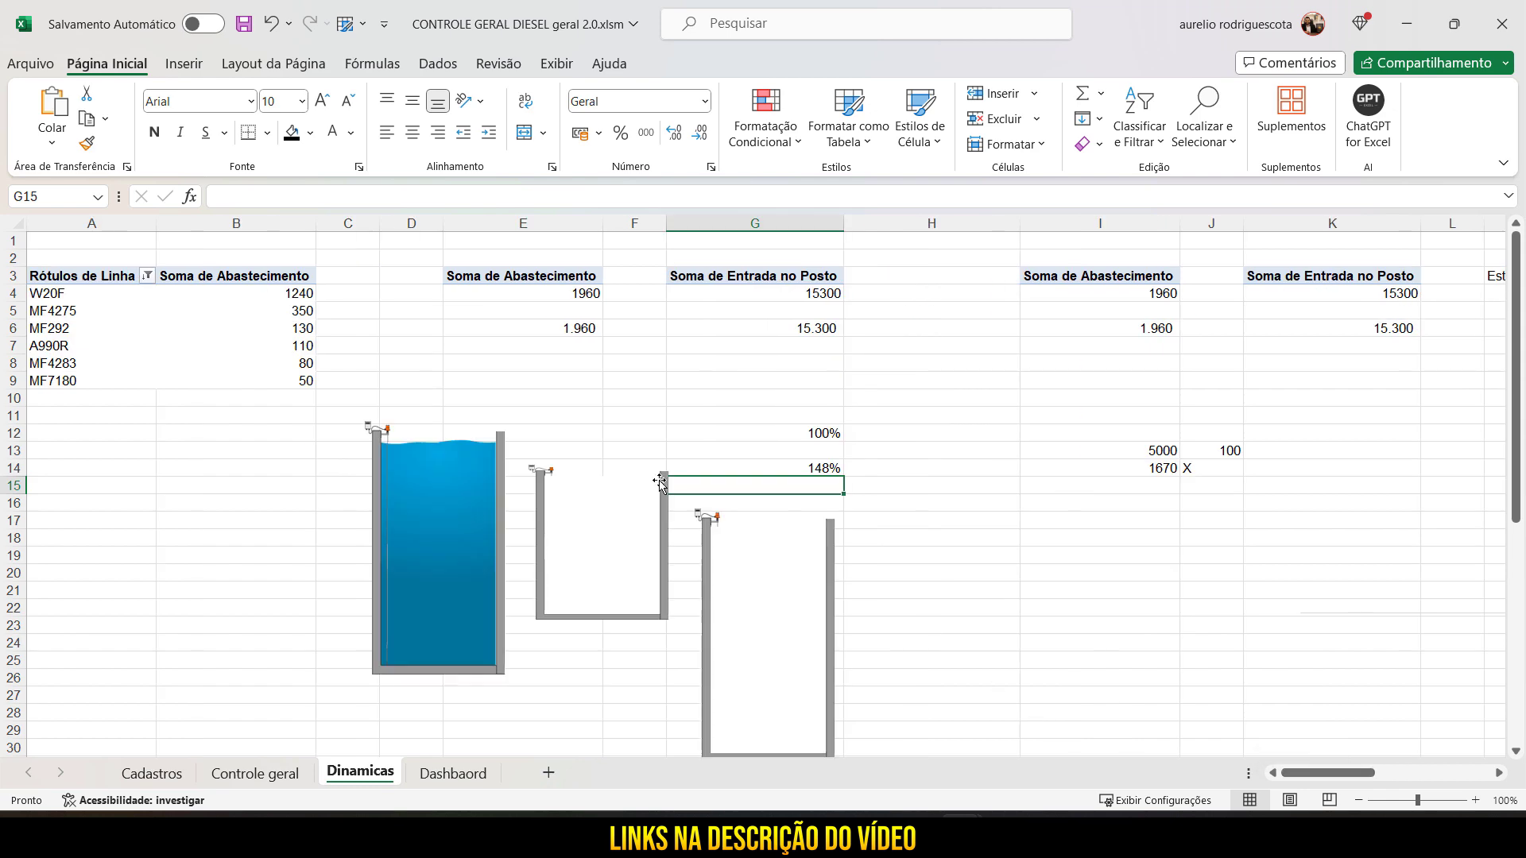
pyautogui.click(275, 775)
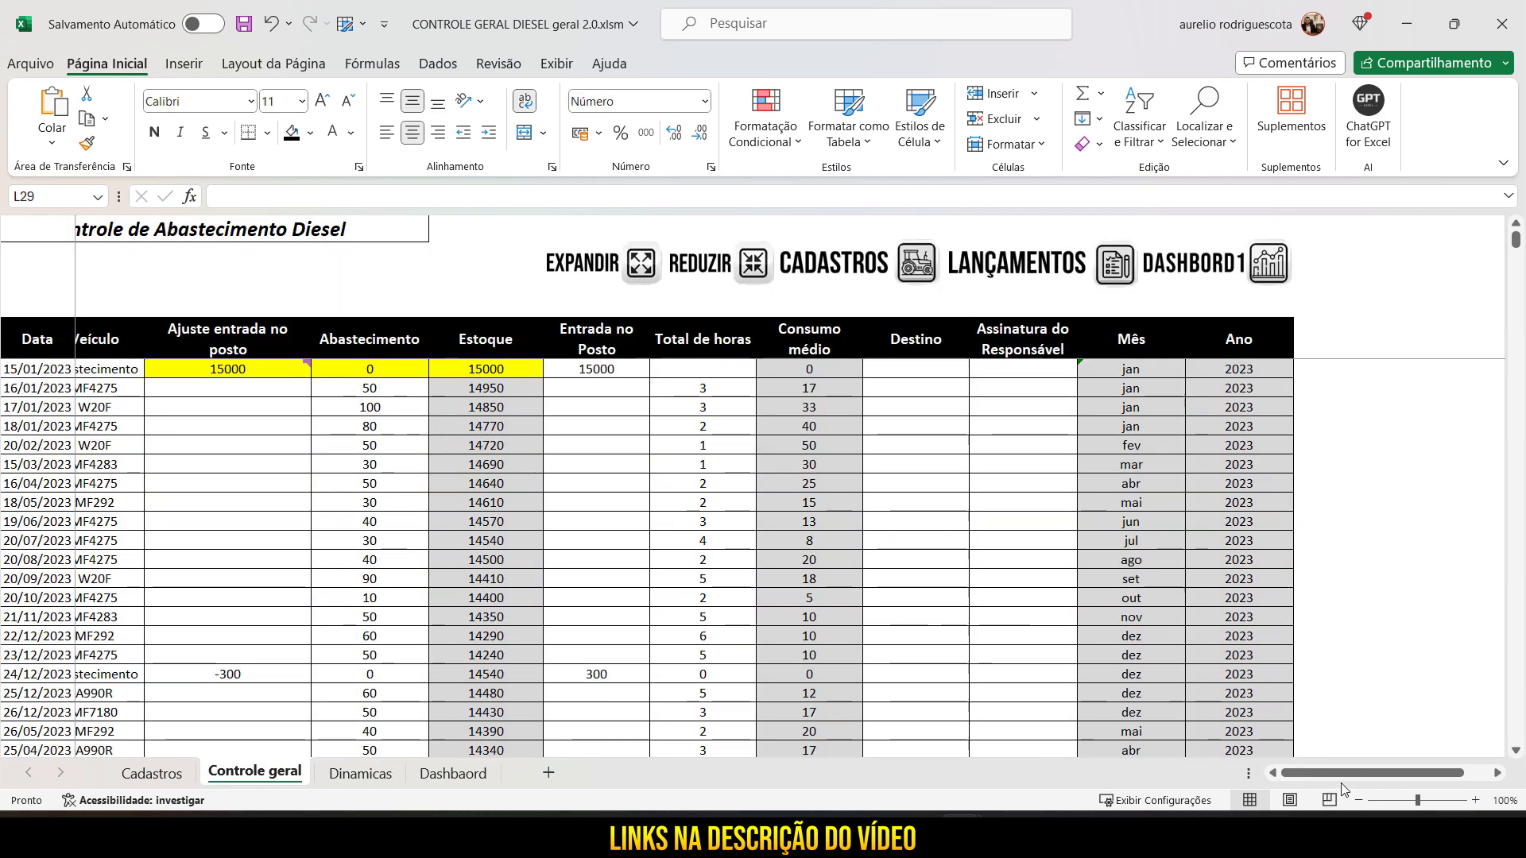
pyautogui.moveTo(1343, 771); pyautogui.dragTo(1320, 770)
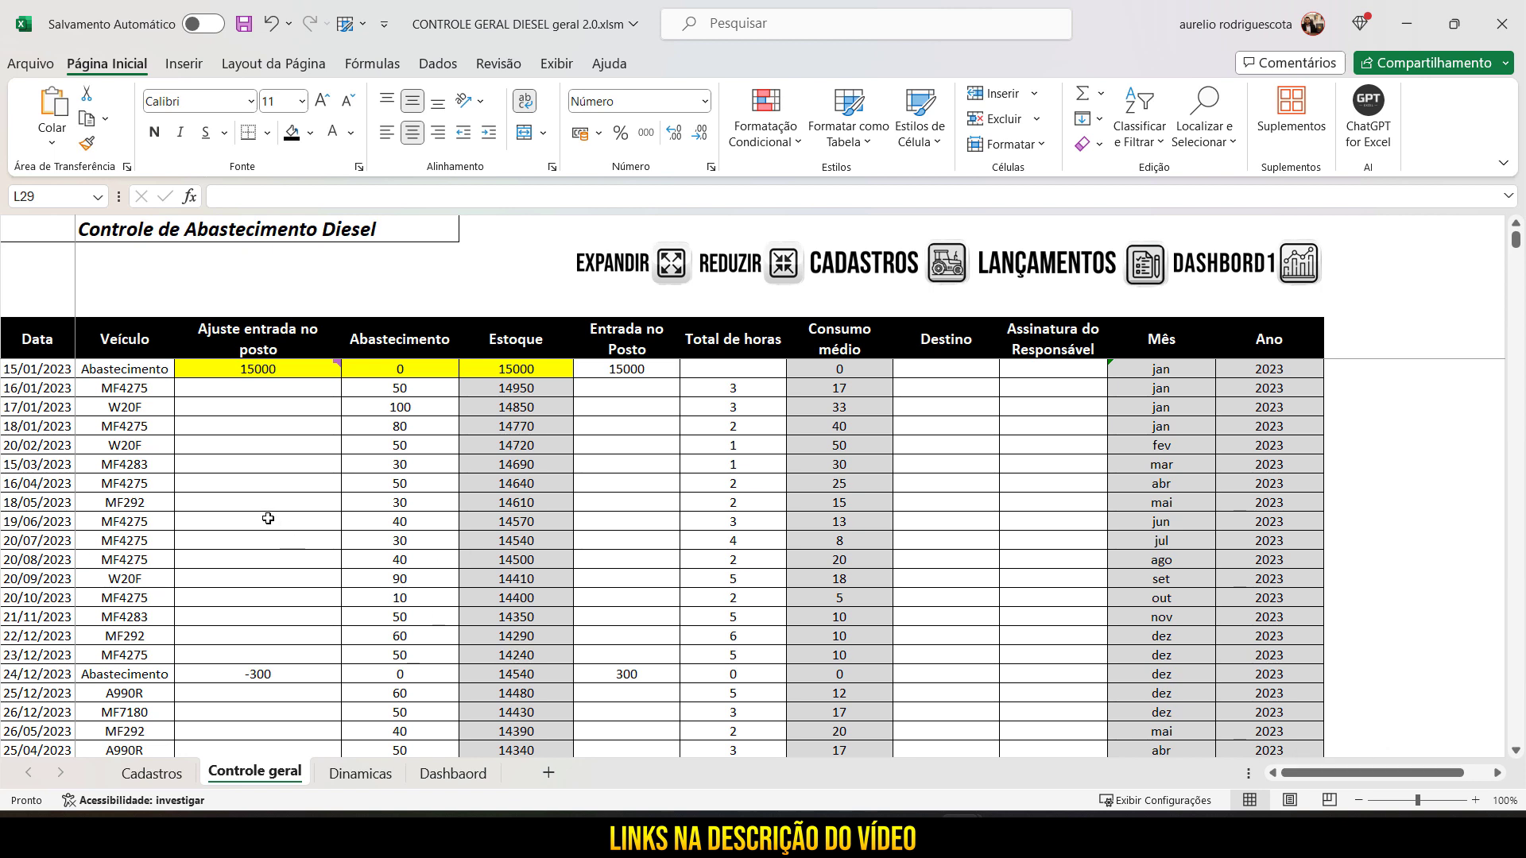
pyautogui.scroll(-5, 225, 473)
pyautogui.scroll(5, 222, 477)
# On the Dashbaord sheet, try filtering the Mês slicer by mai and clear that filter
pyautogui.click(465, 778)
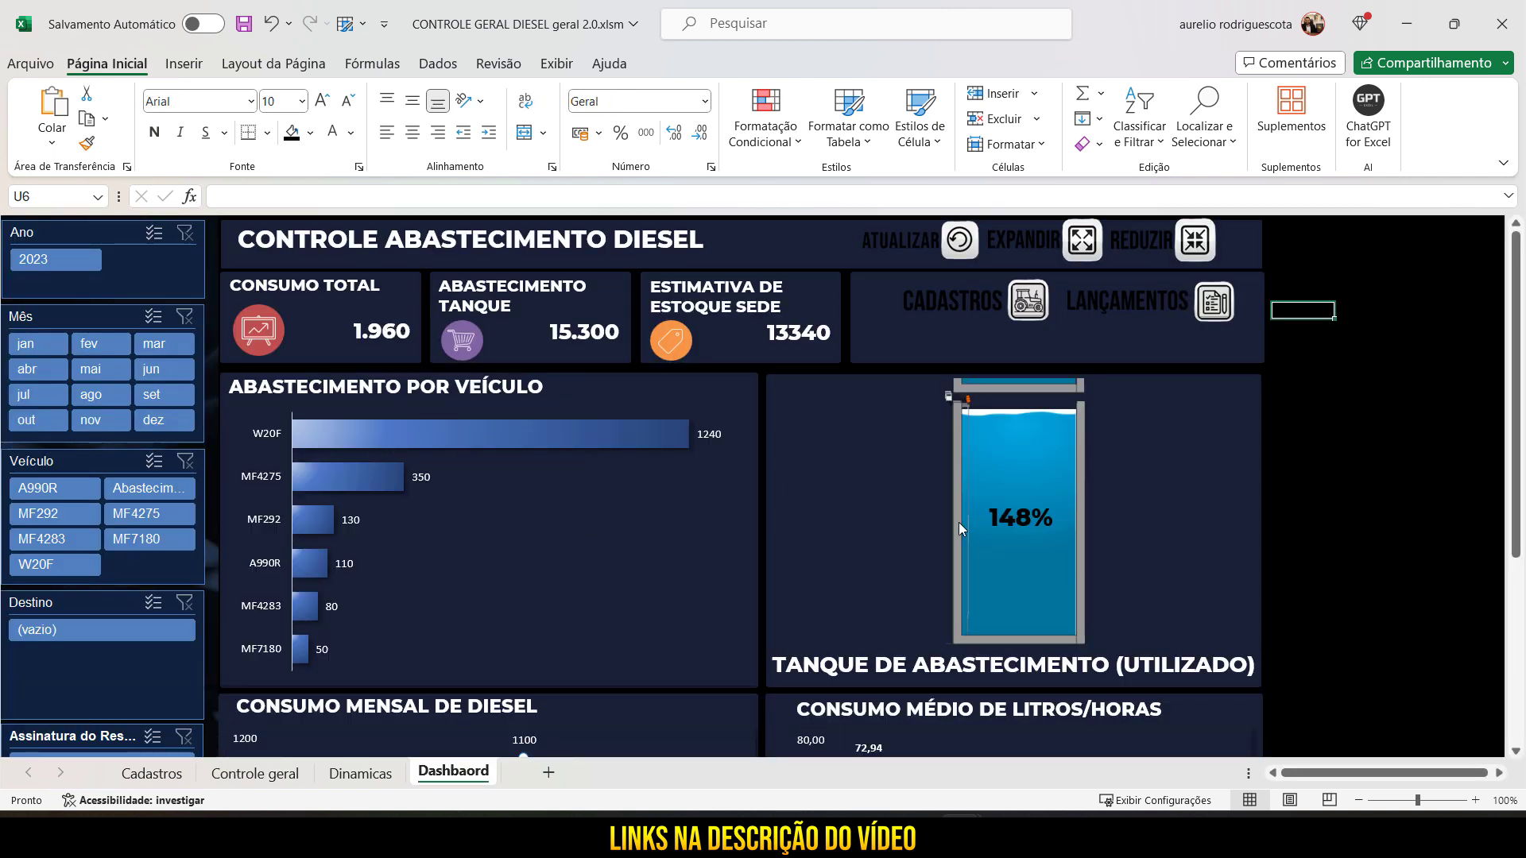
pyautogui.click(89, 375)
pyautogui.click(182, 316)
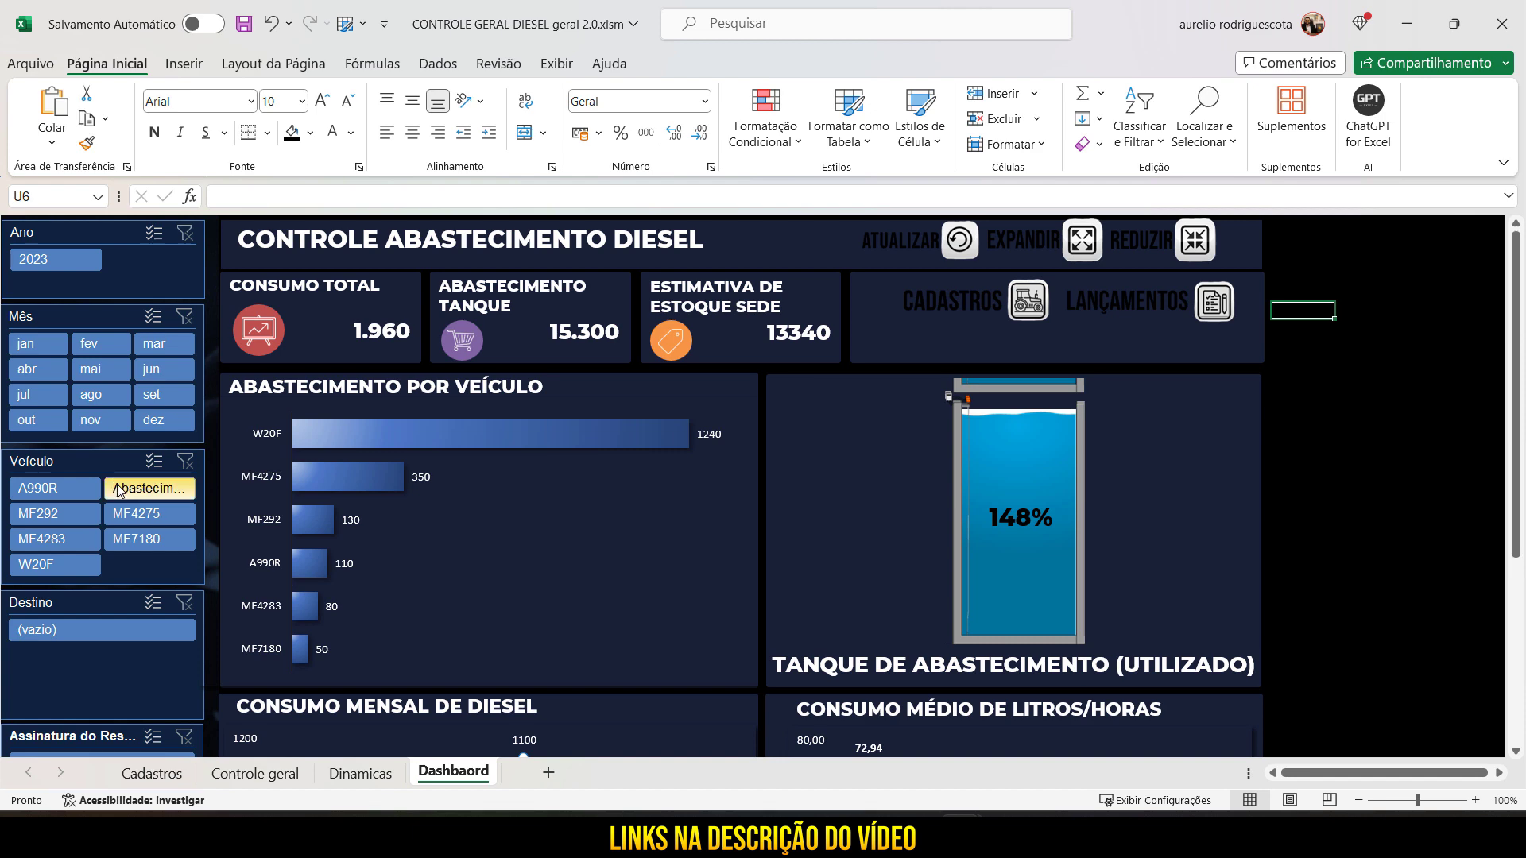
# Go through the column headers of the Controle geral table one by one, from Data to Entrada no Posto
pyautogui.click(292, 775)
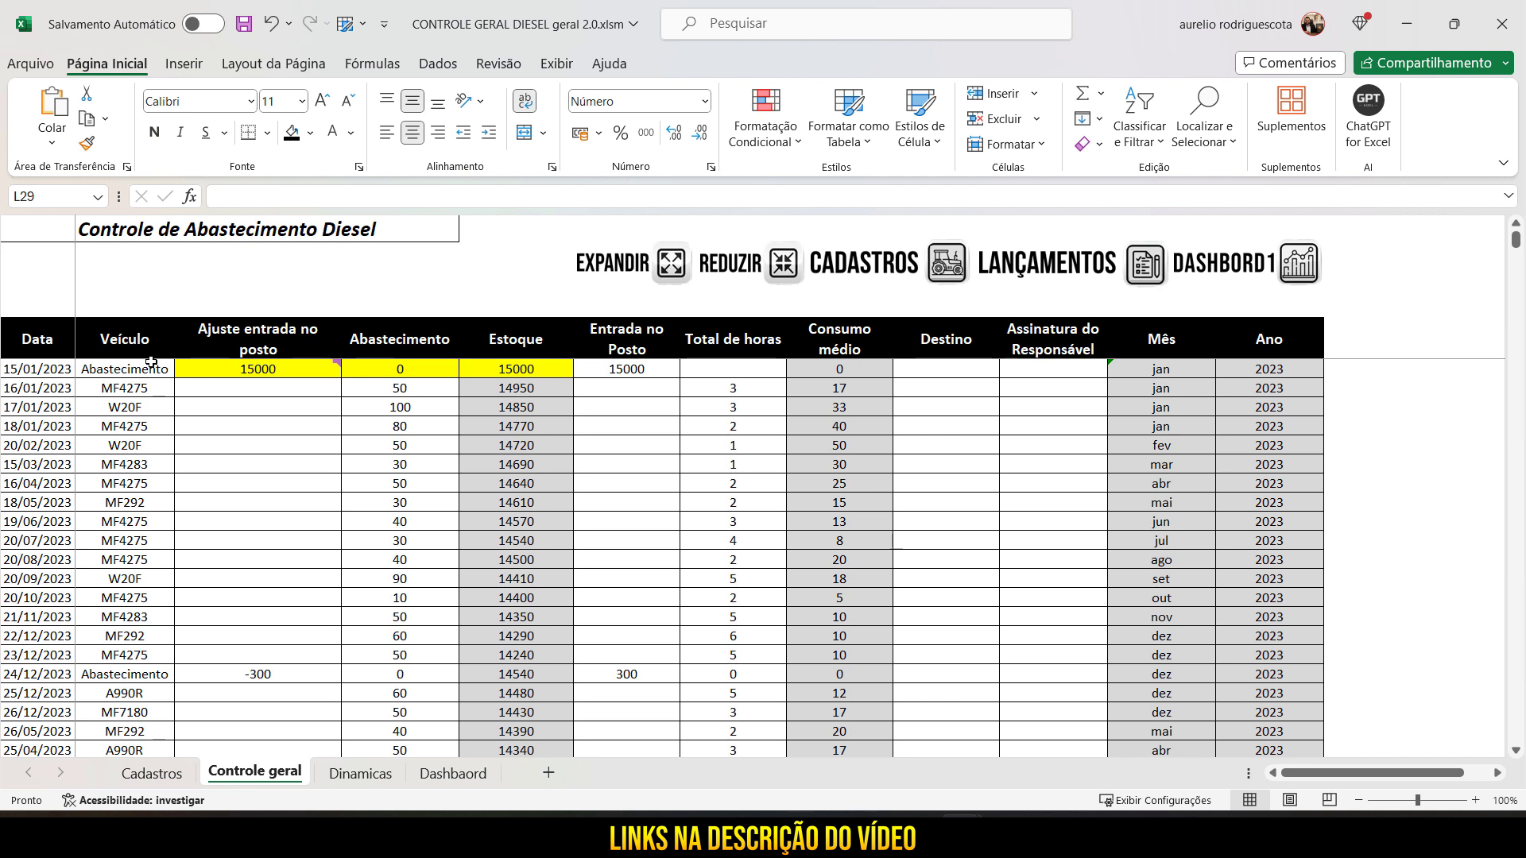
pyautogui.click(71, 350)
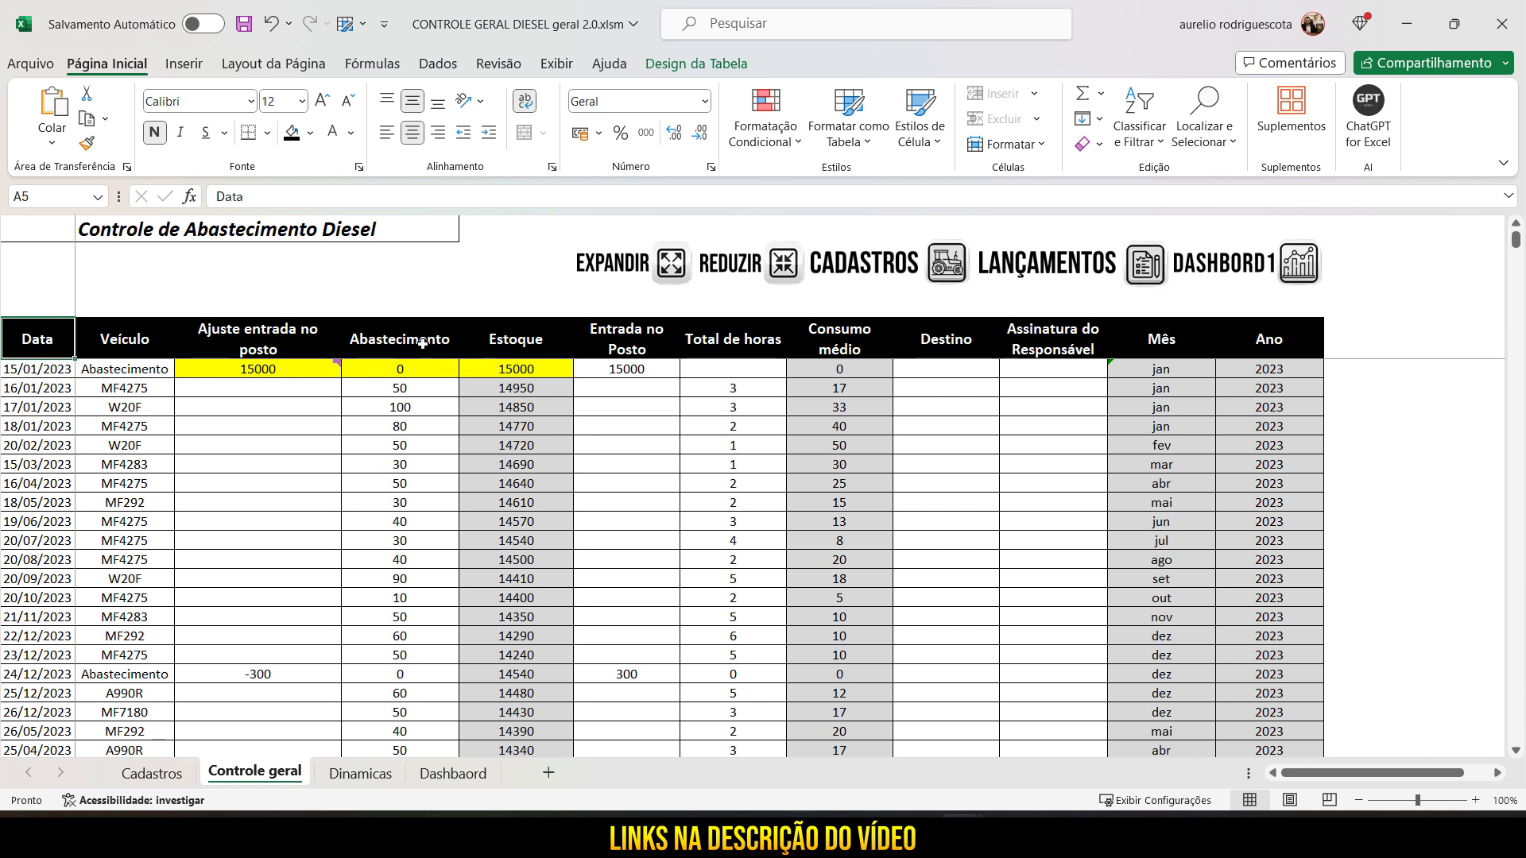
pyautogui.click(151, 324)
pyautogui.click(153, 343)
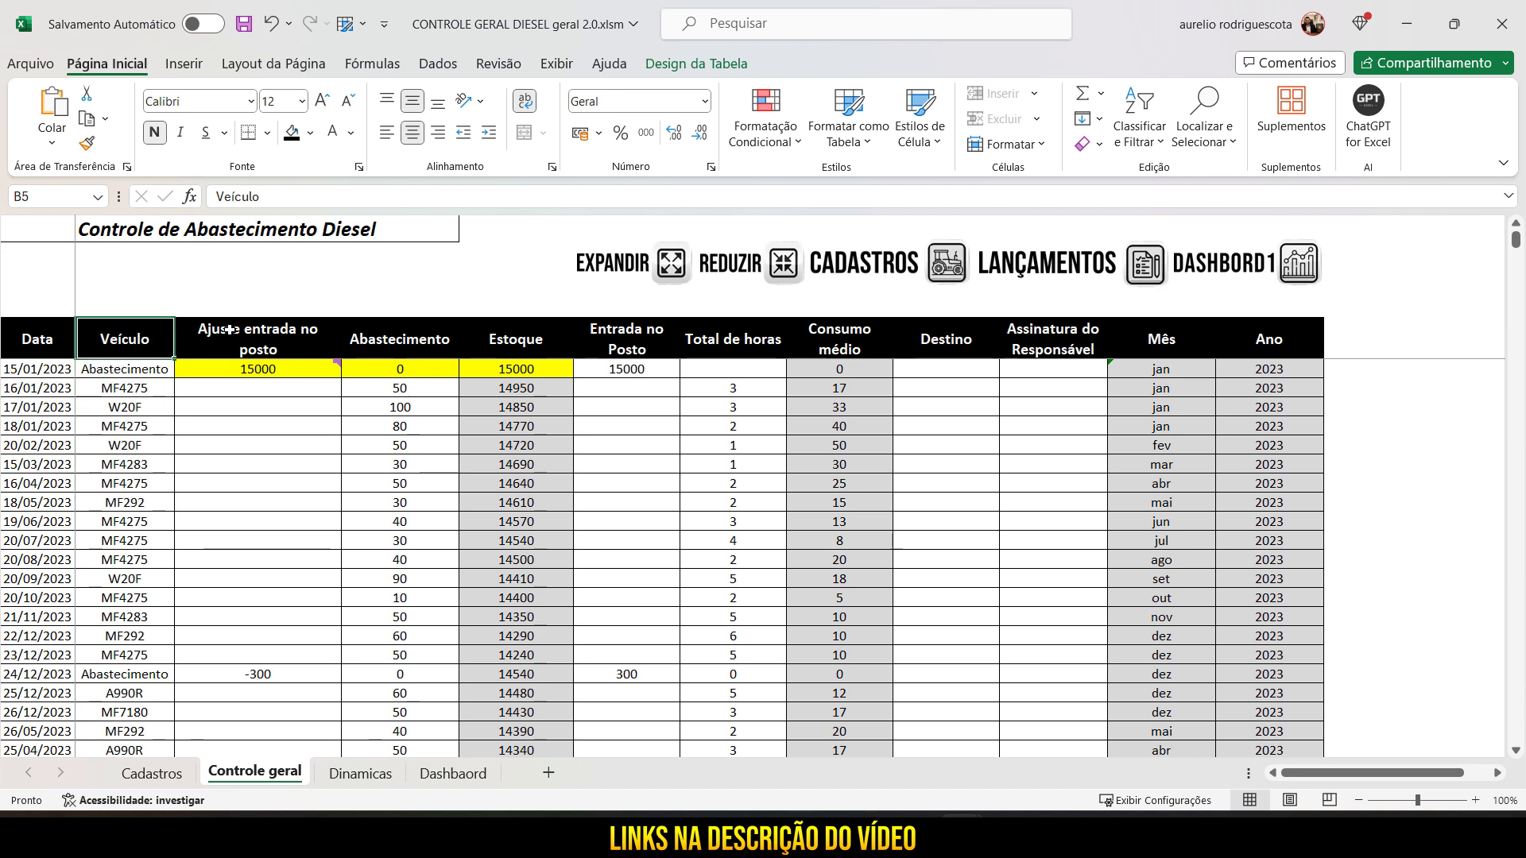
pyautogui.click(258, 340)
pyautogui.click(400, 340)
pyautogui.click(537, 344)
pyautogui.click(602, 344)
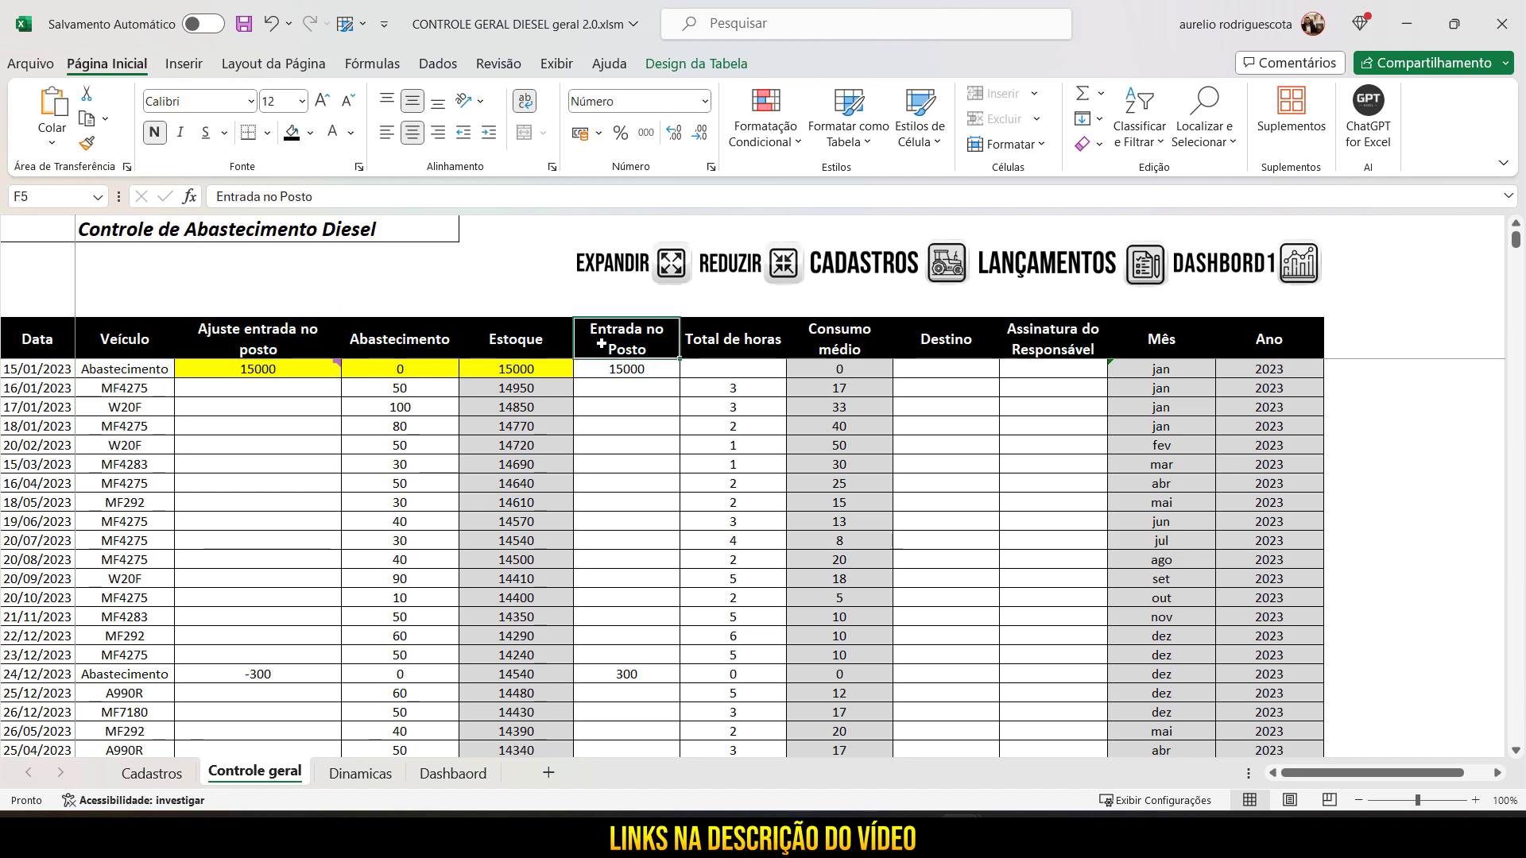